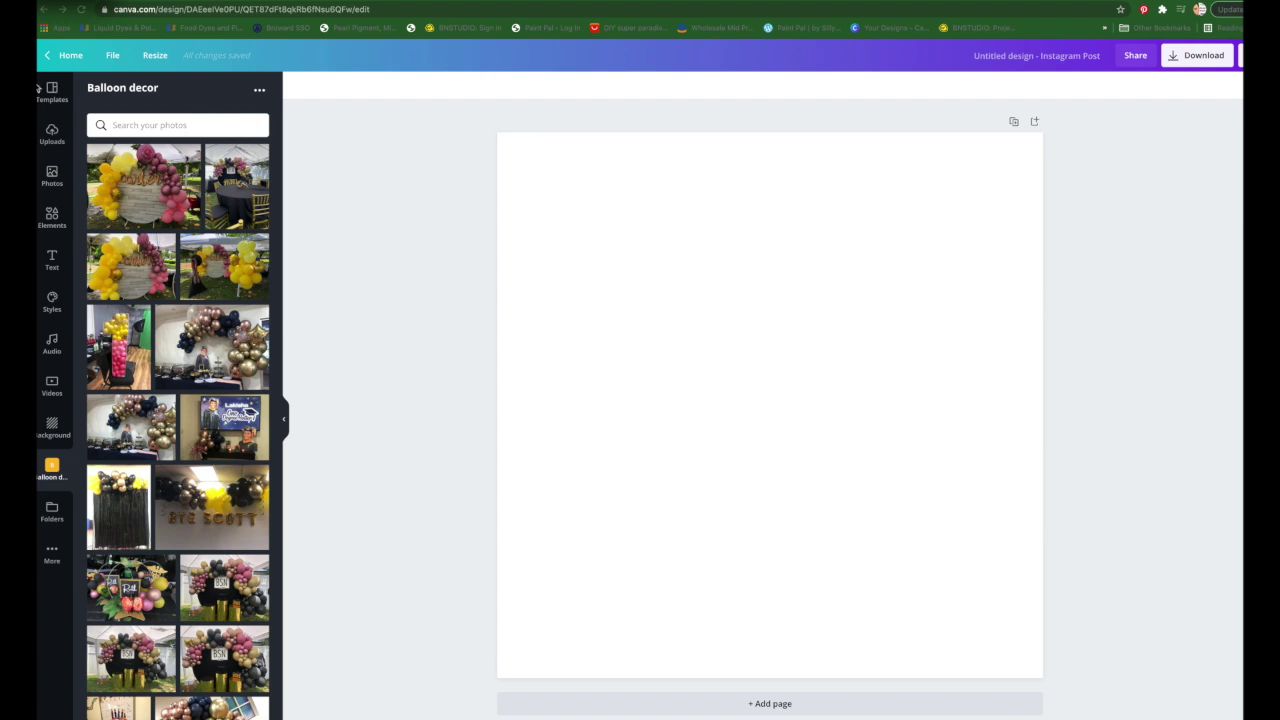
Return to the home page and create a new blank Facebook Post design from the social media formats.
click(74, 57)
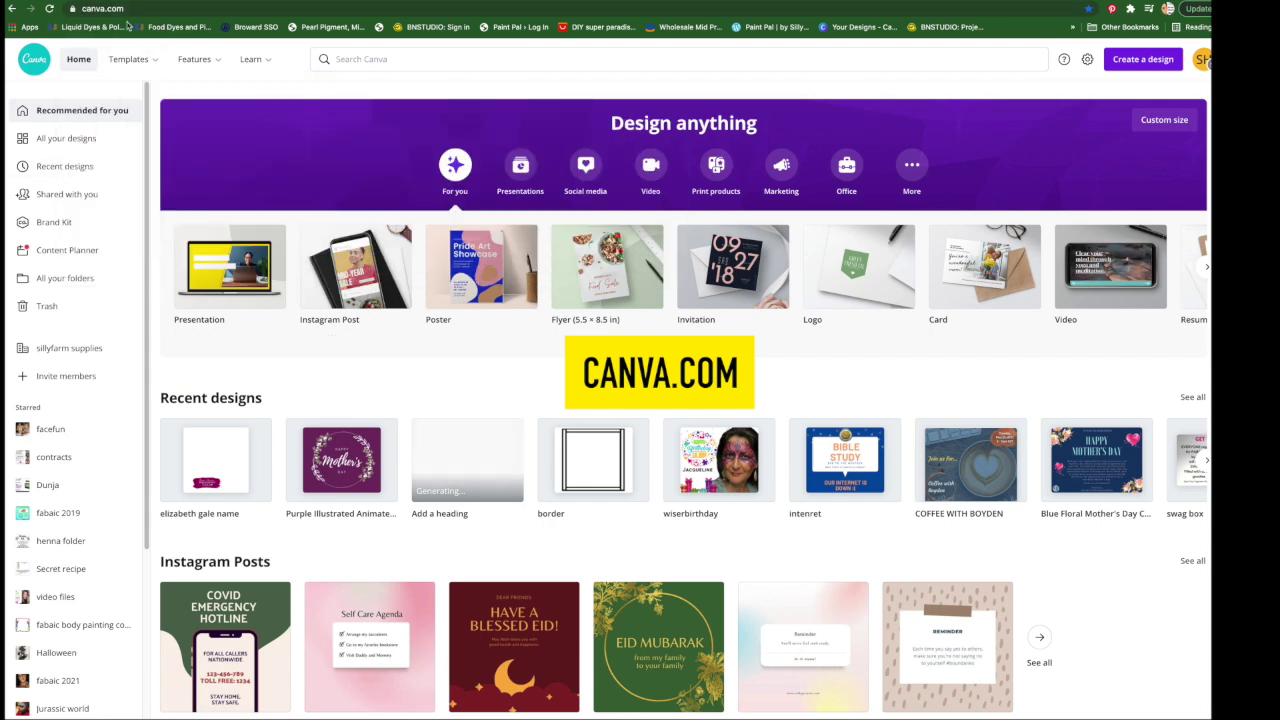
mouse_move(194, 59)
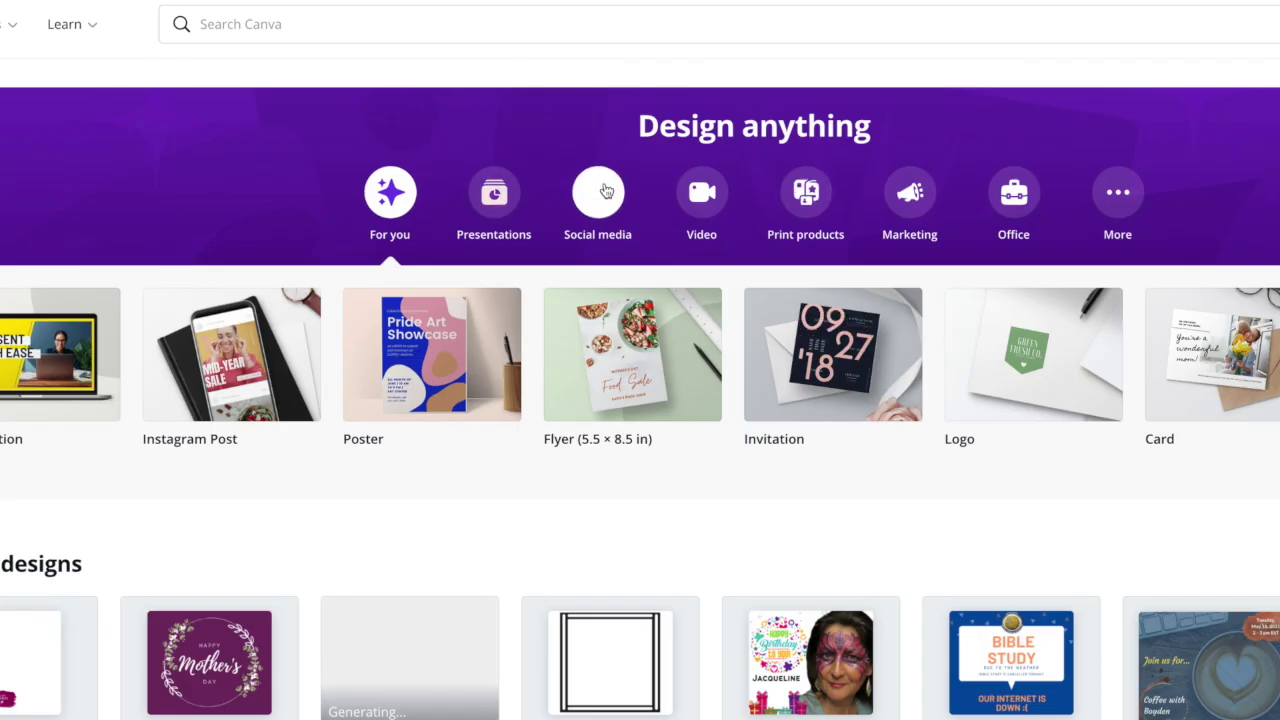
click(617, 165)
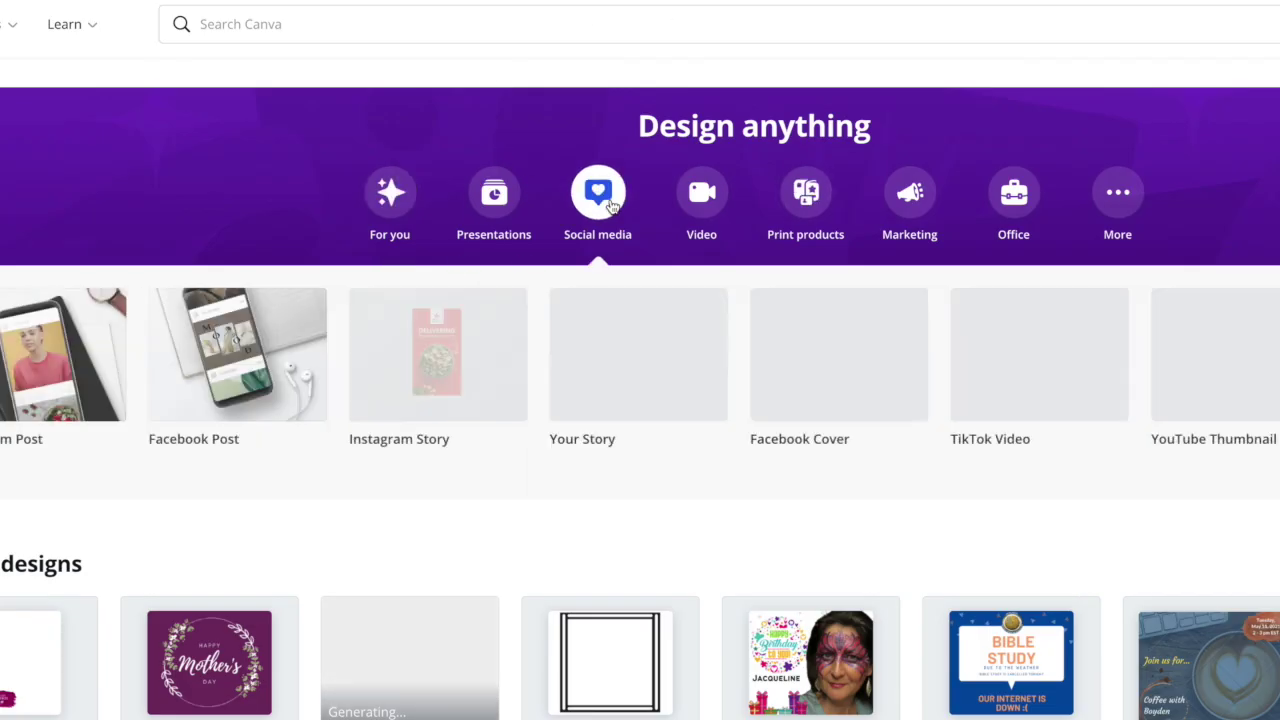
click(211, 357)
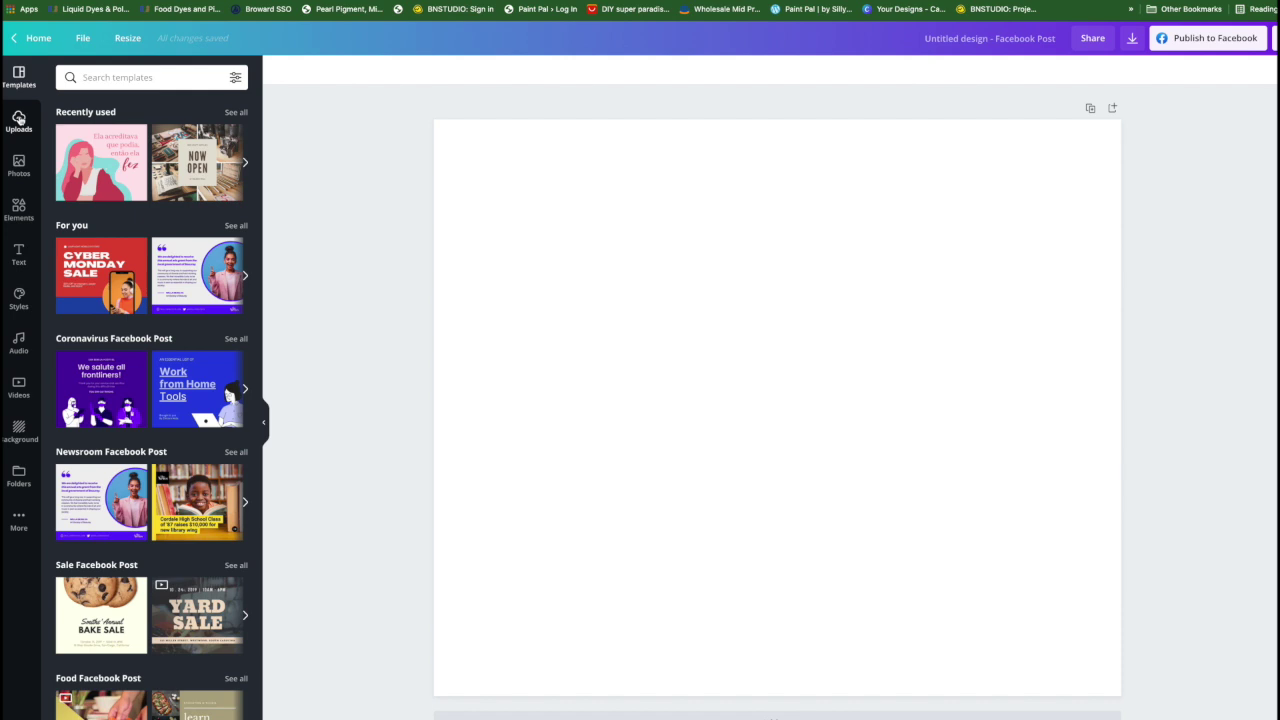
Add the photo of the yellow and pink balloon arch around a round wooden backdrop from the Balloon decor folder.
click(19, 478)
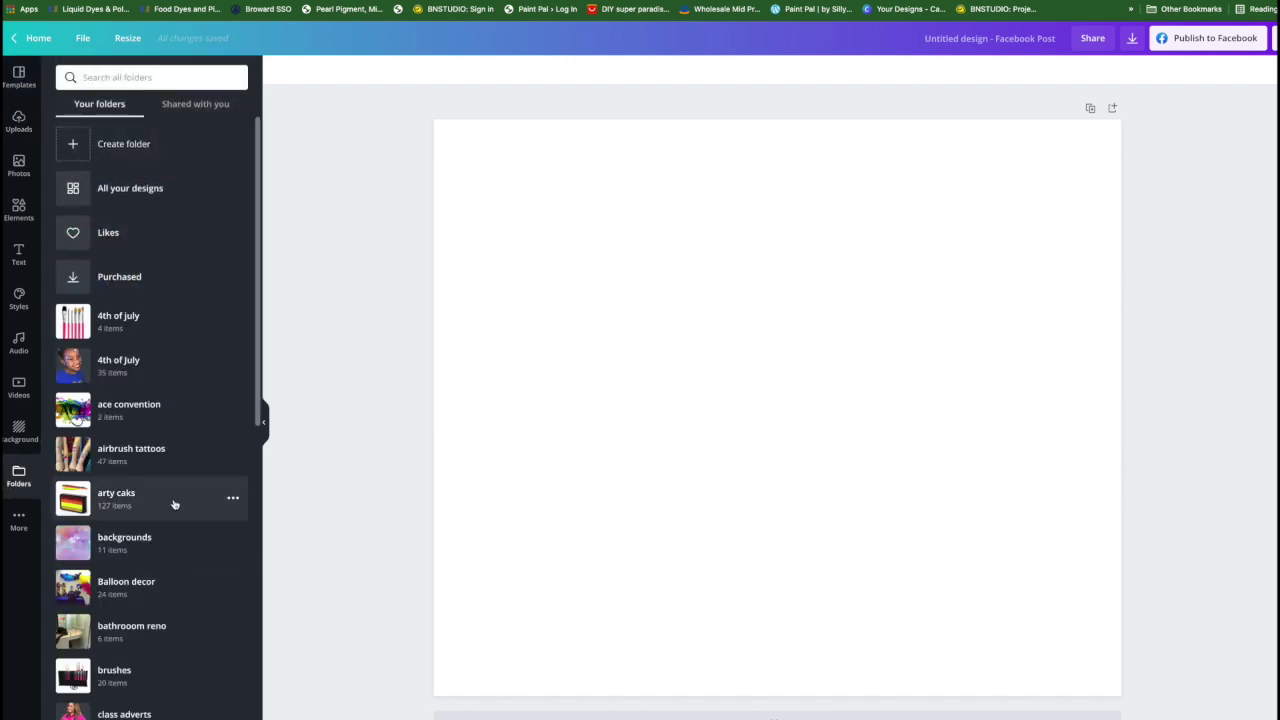
click(150, 585)
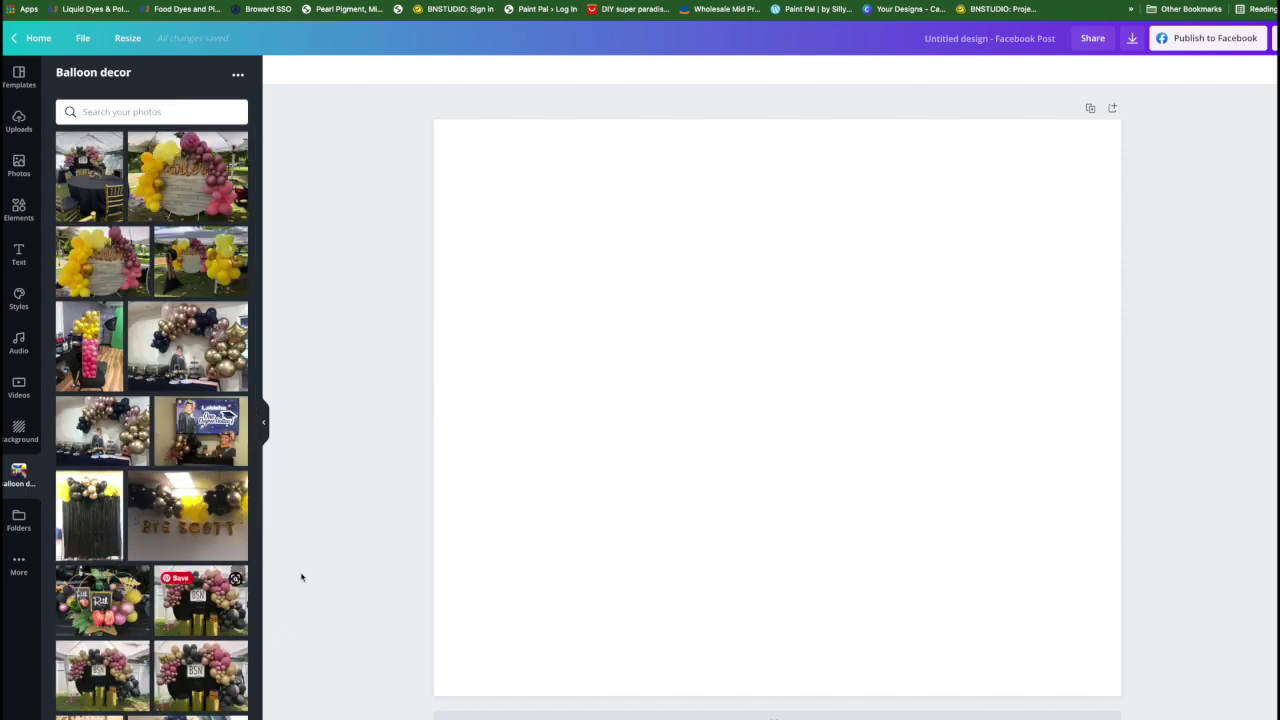
click(193, 176)
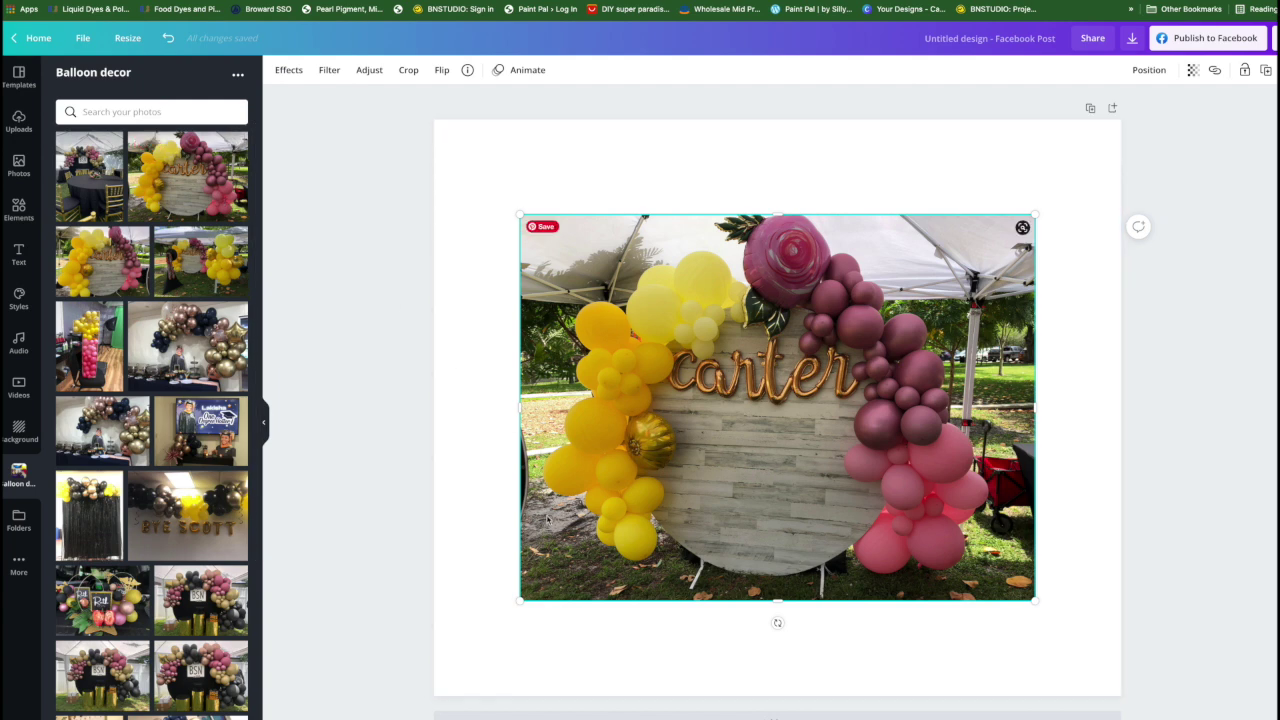
Enlarge the balloon photo until it covers the whole page and shift it slightly to the right.
drag(520, 214, 415, 86)
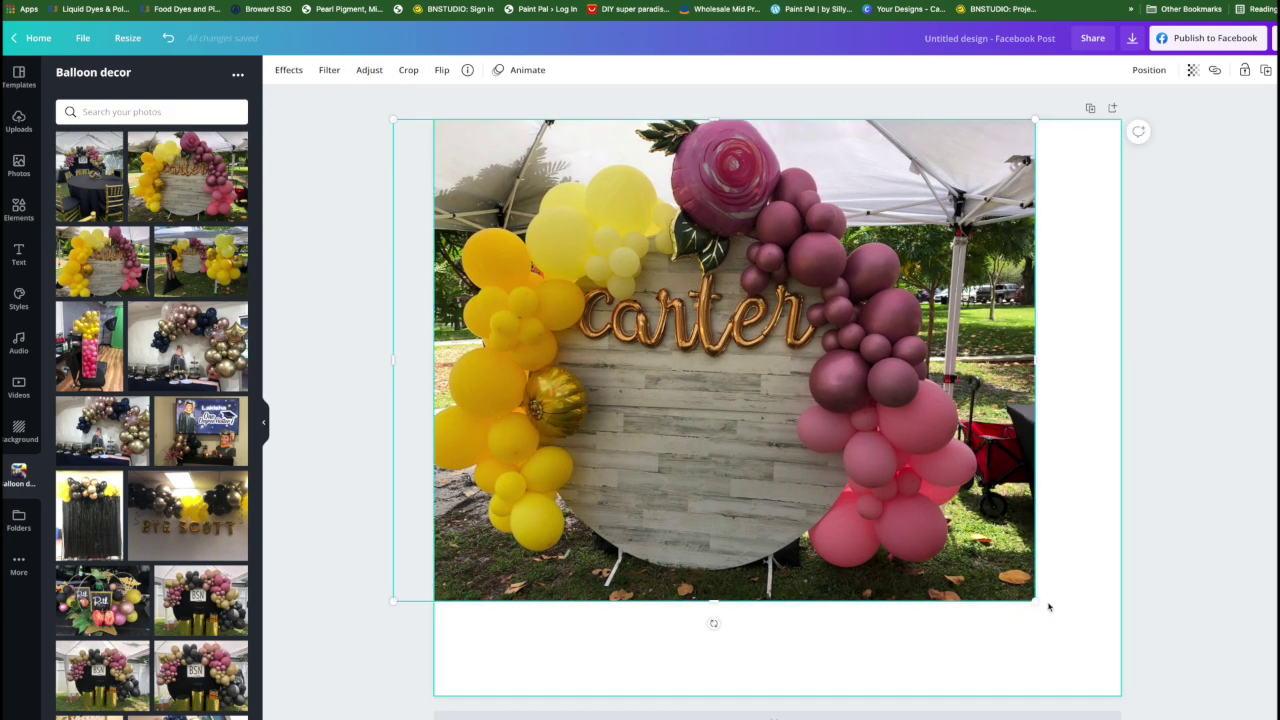
drag(1050, 622, 1158, 718)
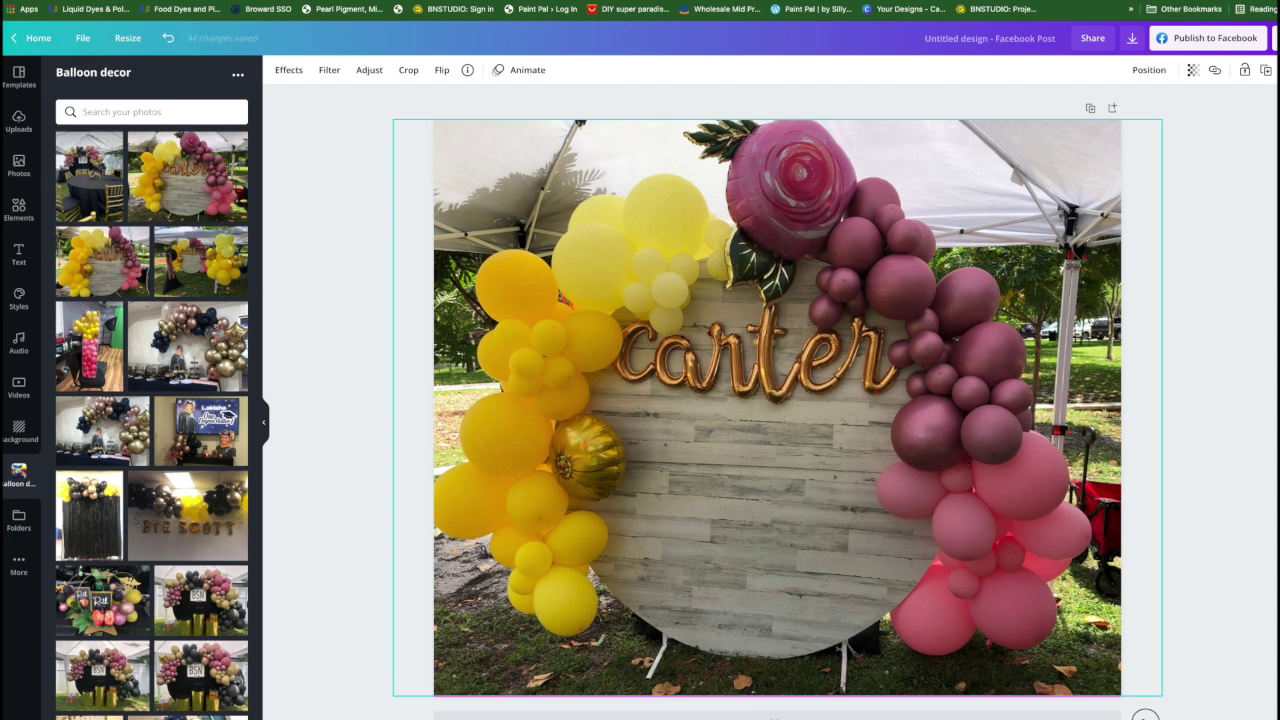
drag(897, 540, 910, 536)
drag(926, 332, 928, 332)
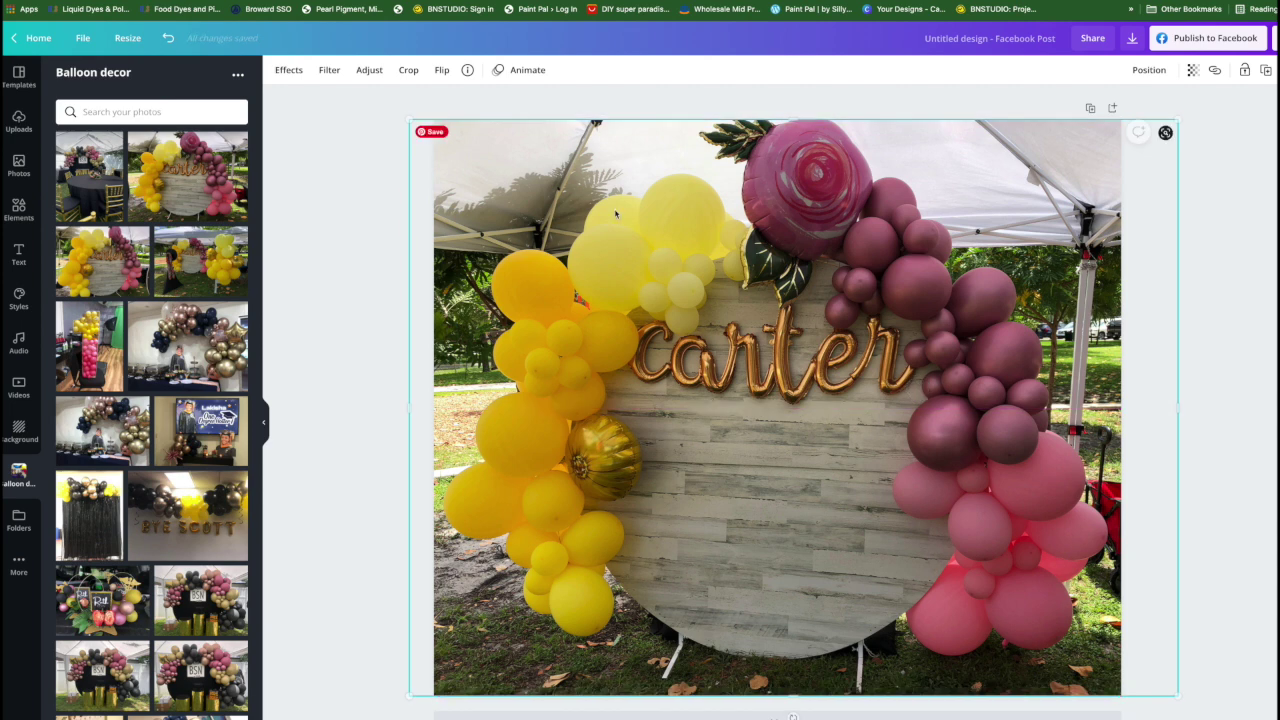
click(368, 194)
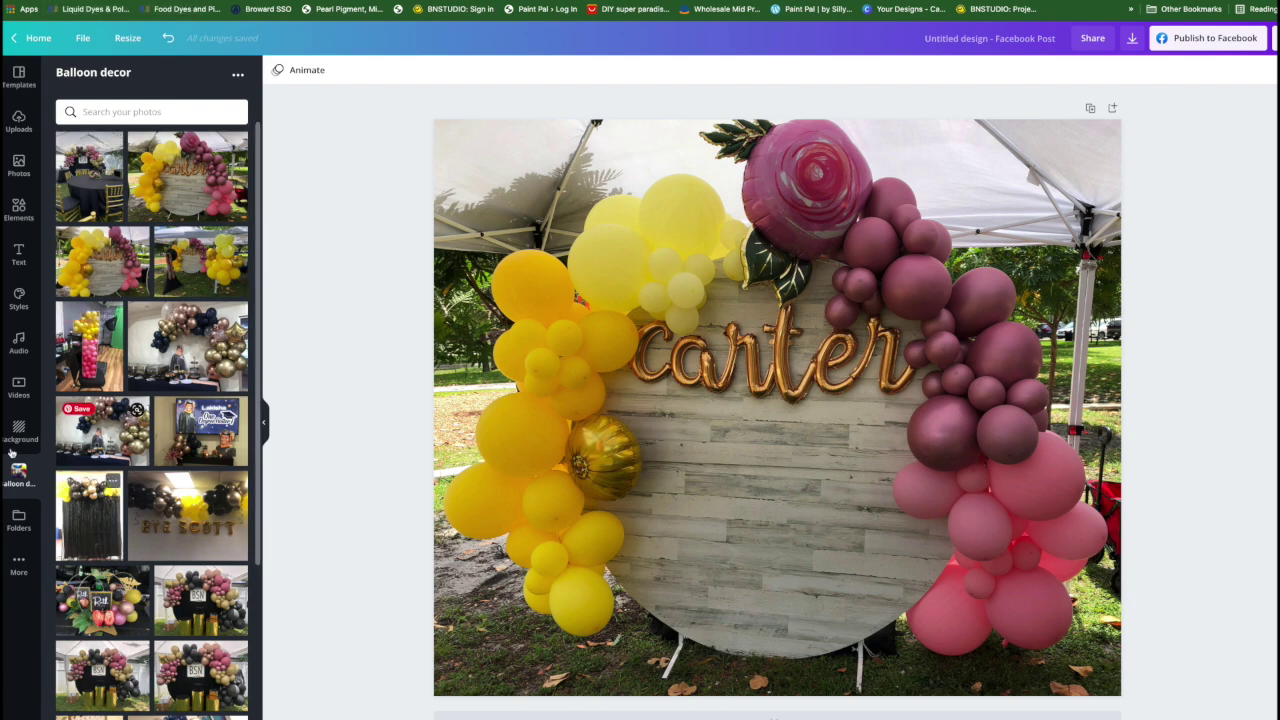
Add the Sillyfarm Supplies Inc. logo with the white background from the shared Logos folder.
click(19, 520)
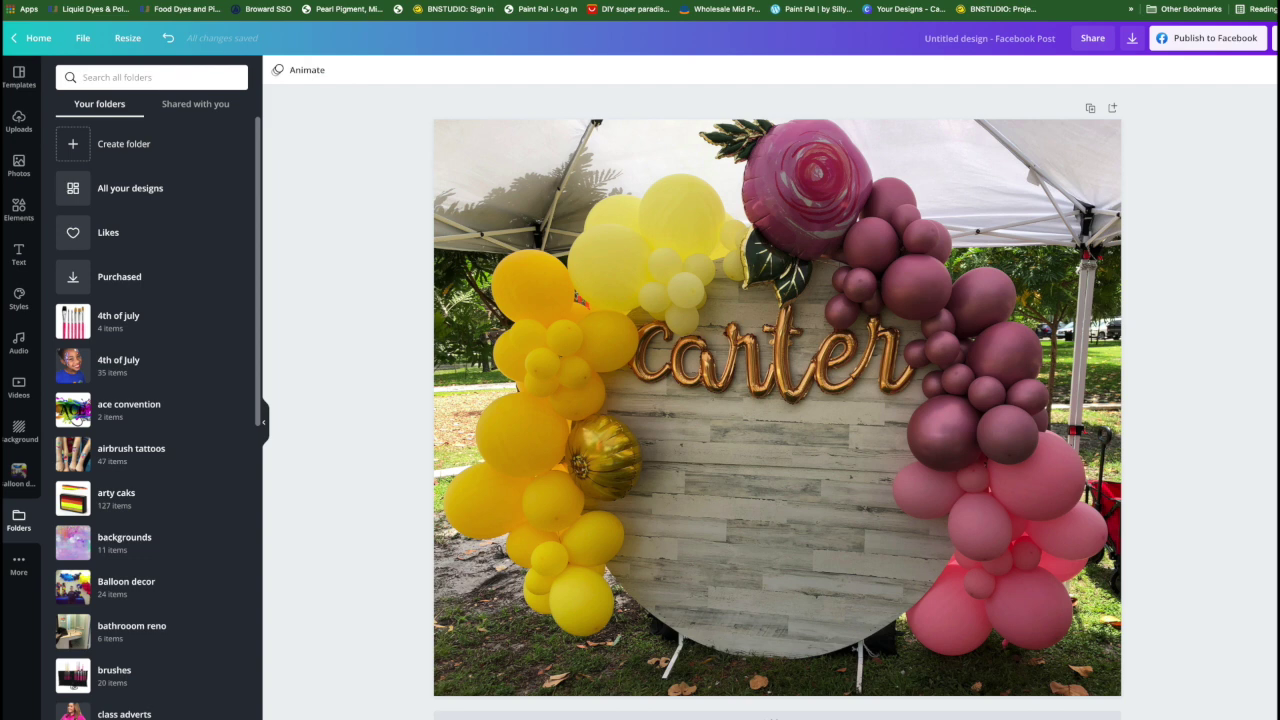
click(197, 107)
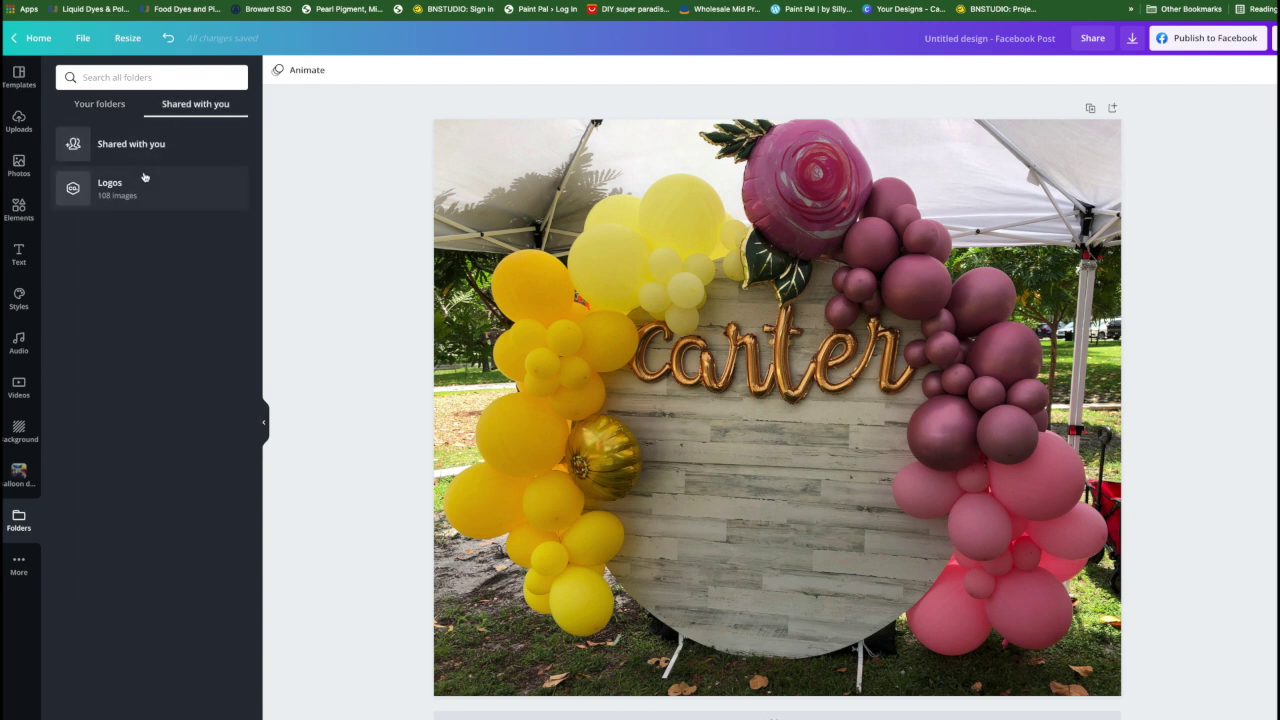
click(143, 180)
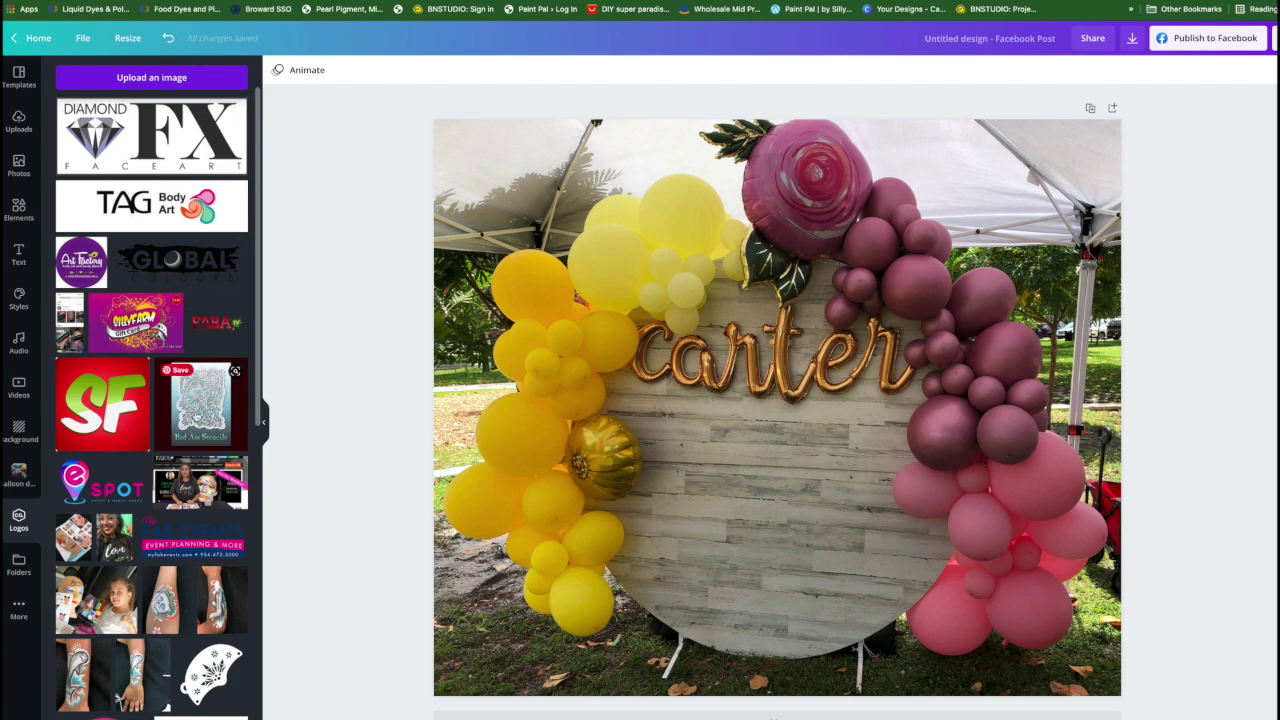
scroll(195, 418, down, 3)
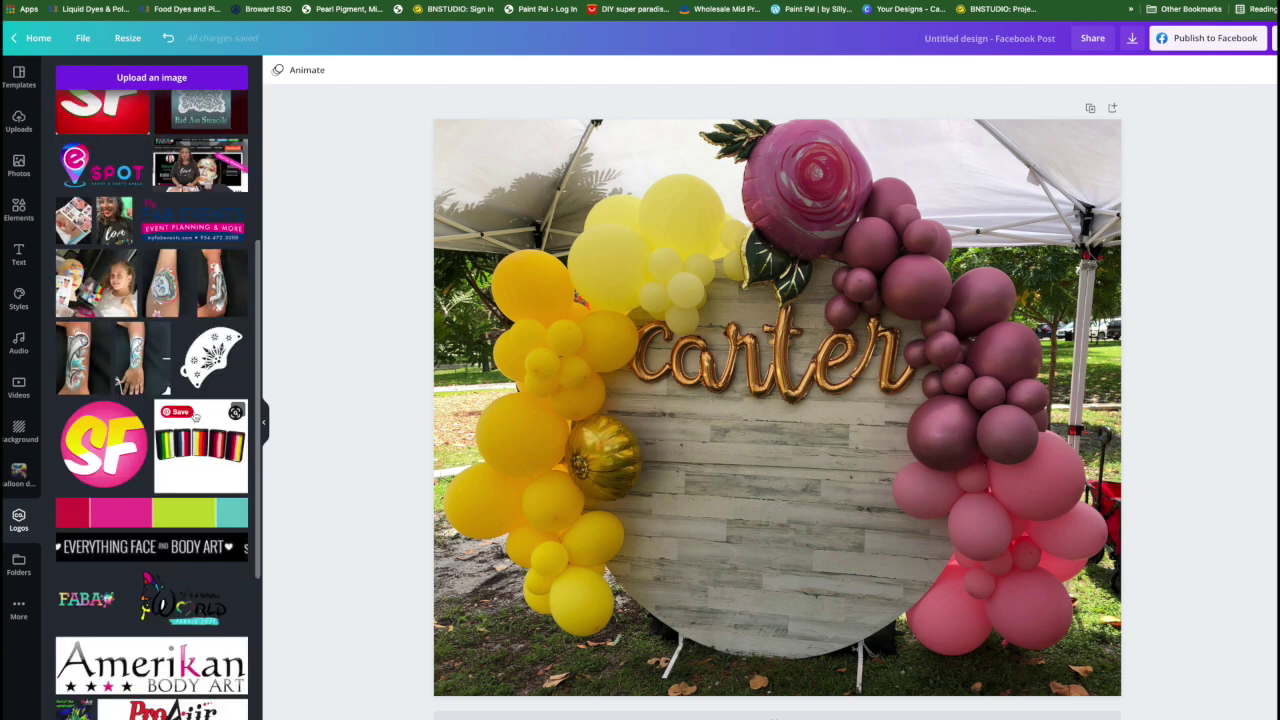
scroll(195, 418, down, 7)
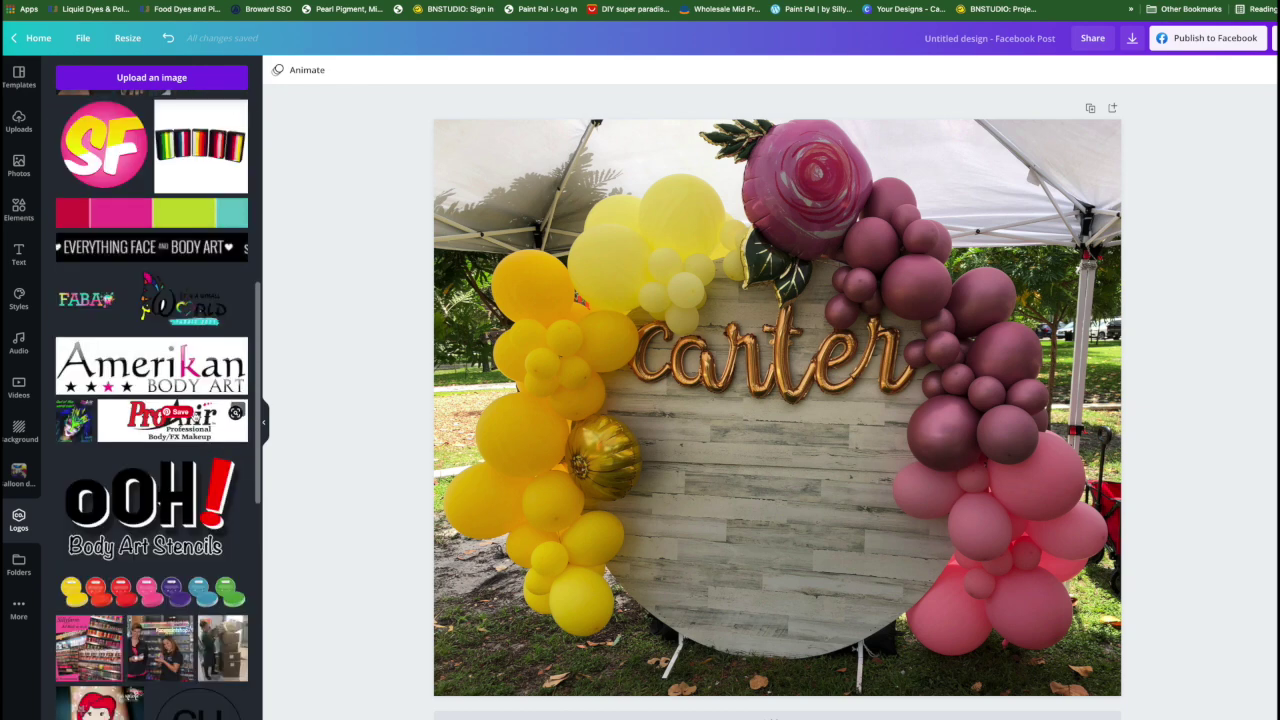
scroll(195, 418, down, 7)
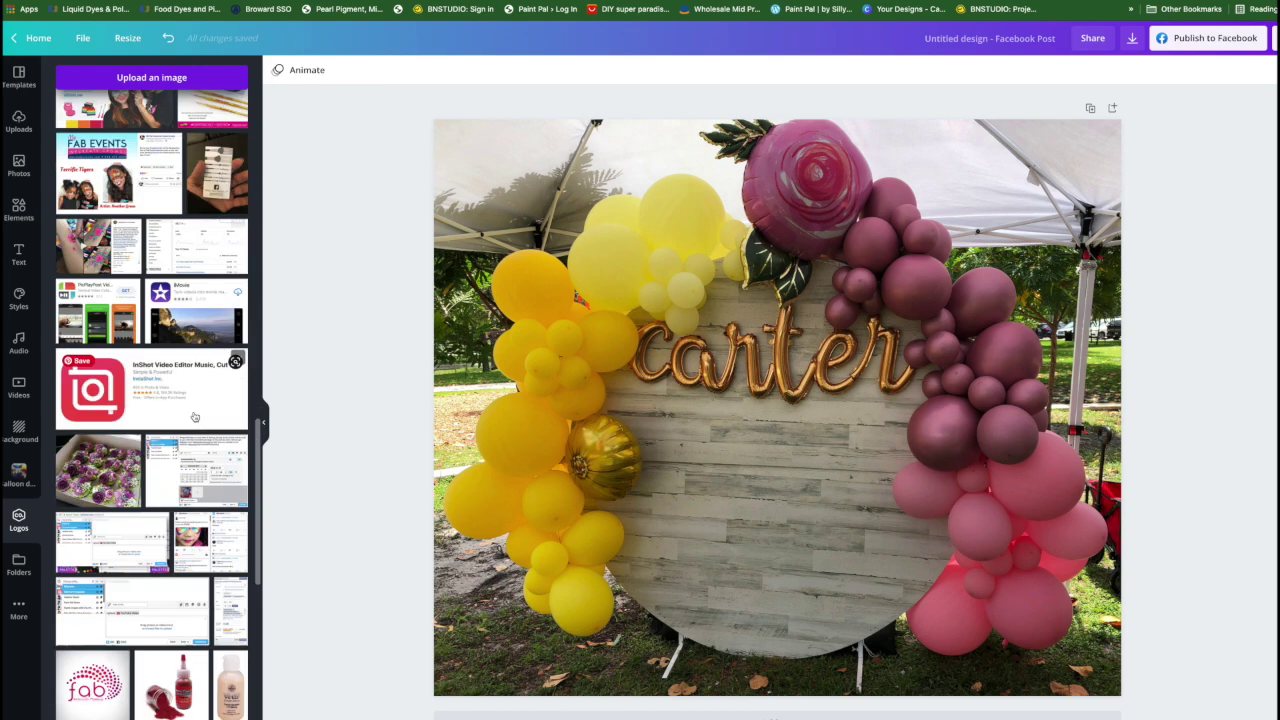
scroll(196, 418, down, 5)
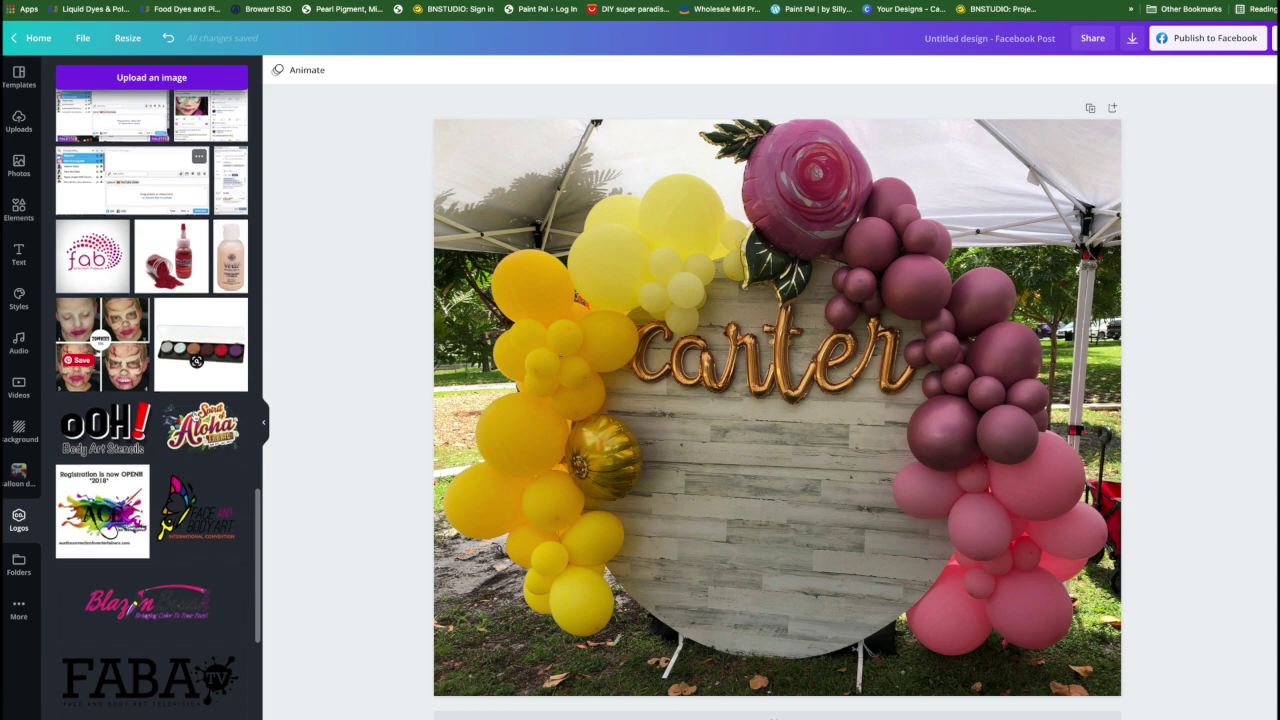
scroll(241, 633, down, 4)
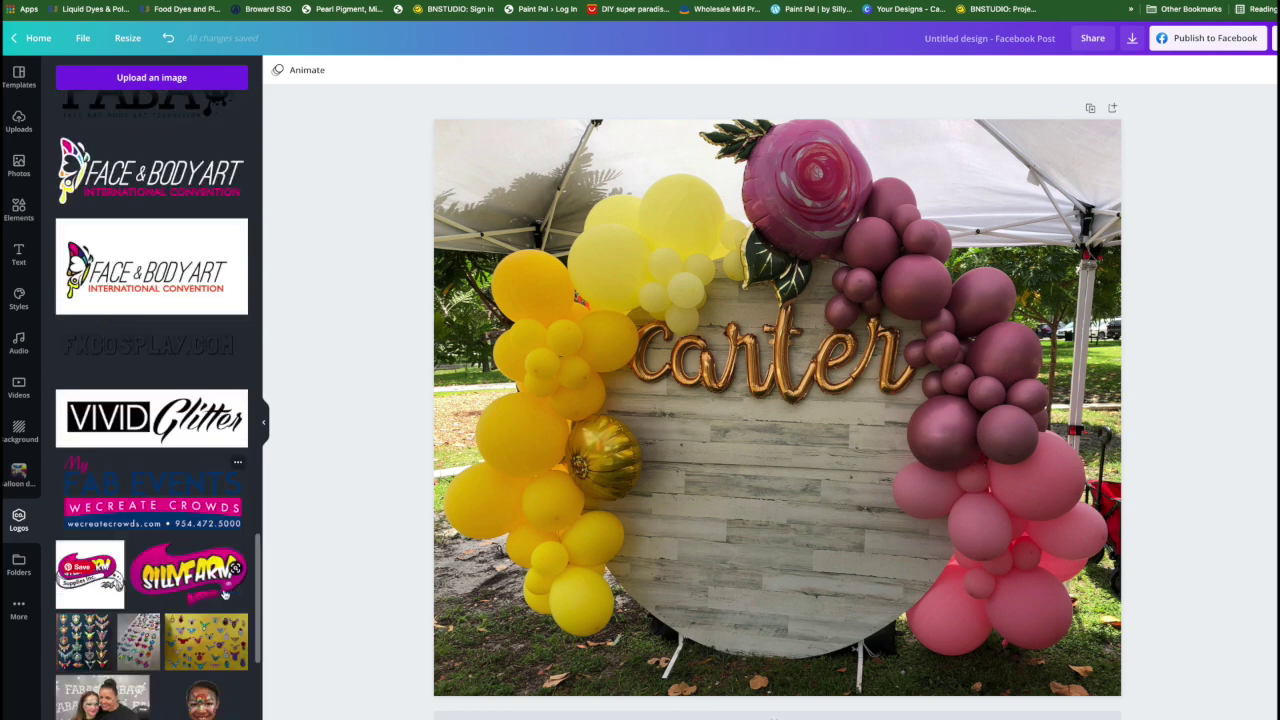
click(90, 575)
Shrink the Sillyfarm logo and place it in the lower-left corner of the photo.
drag(813, 373, 624, 514)
drag(742, 392, 545, 613)
click(1137, 617)
click(485, 672)
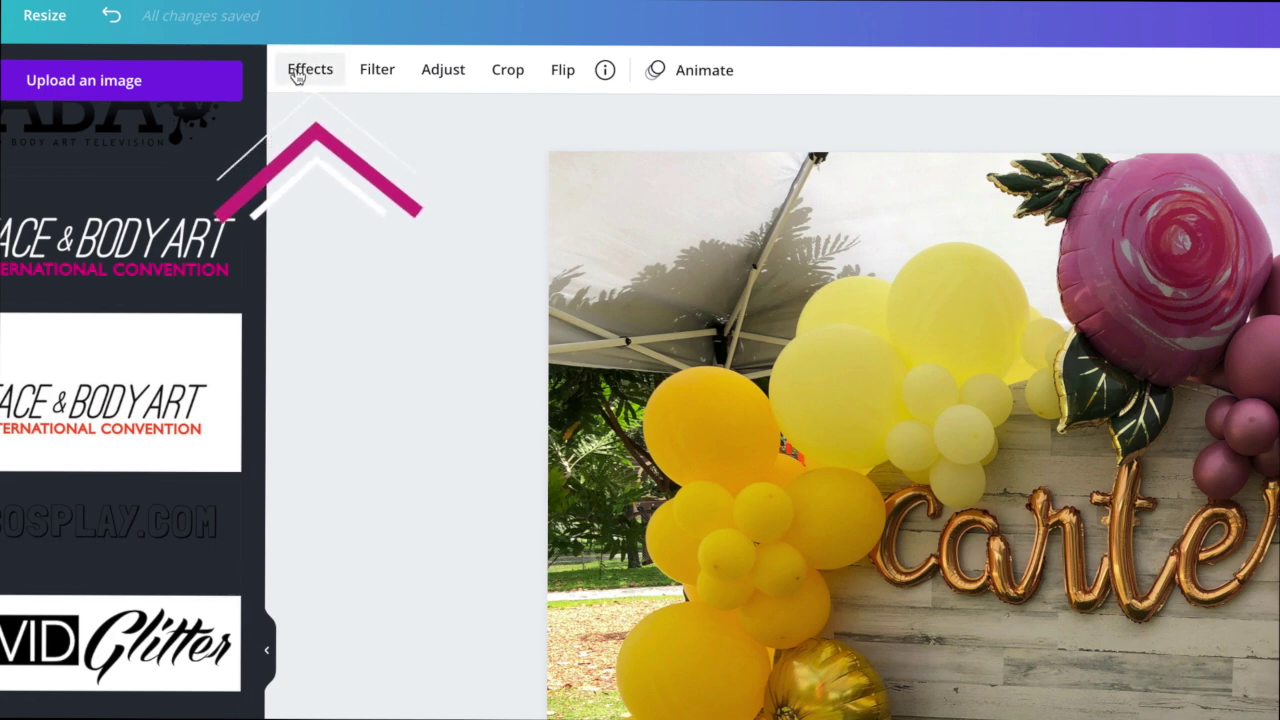
Remove the logo's background with Background Remover and restore the banner area around the "Supplies Inc." lettering.
click(297, 74)
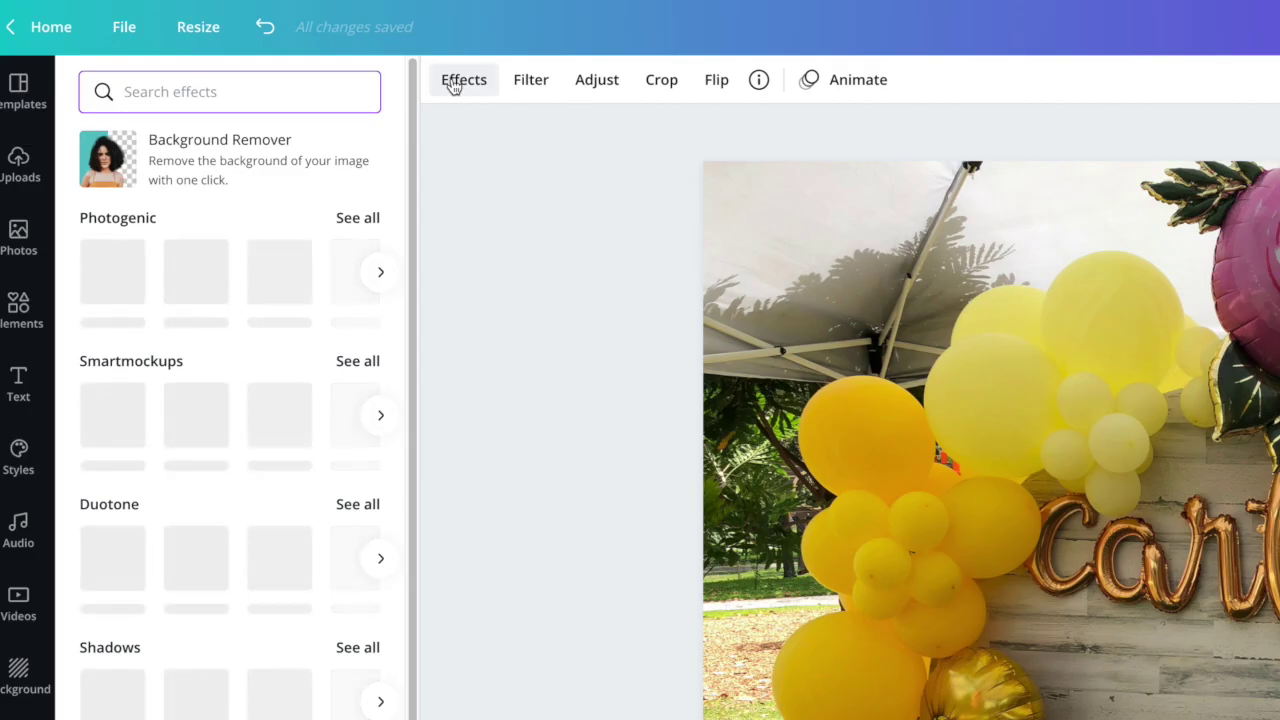
click(180, 160)
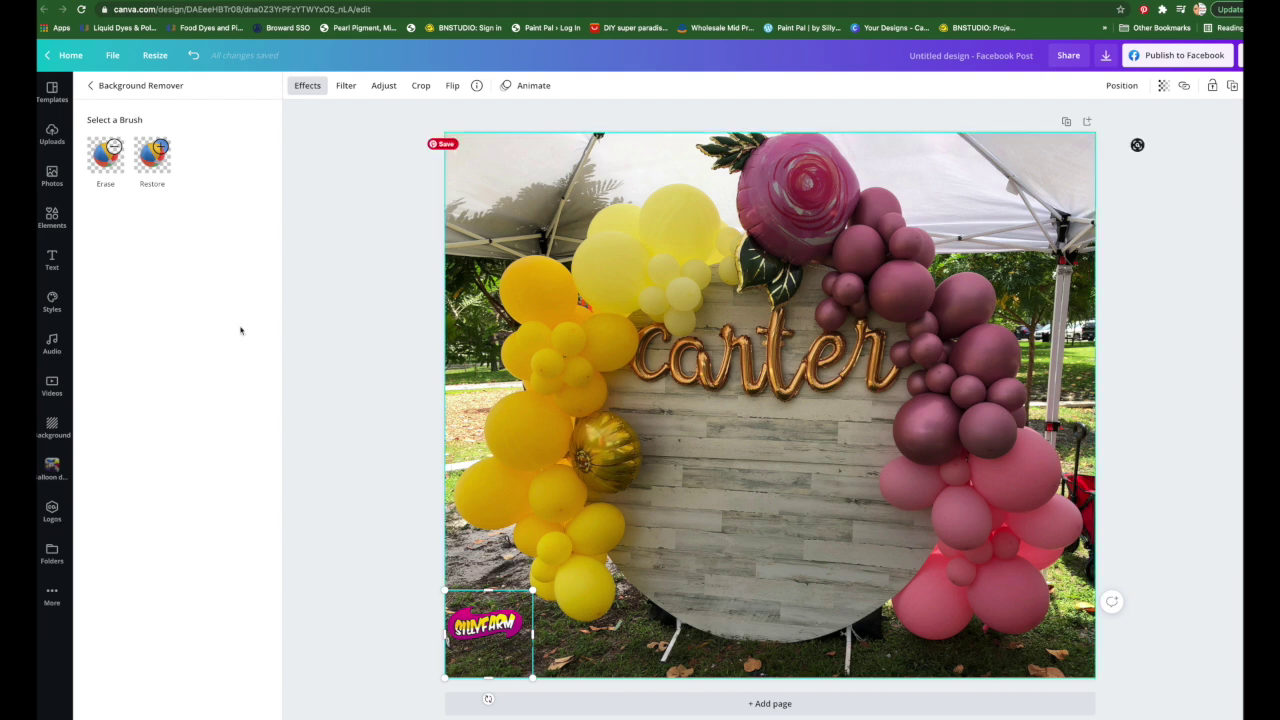
click(145, 172)
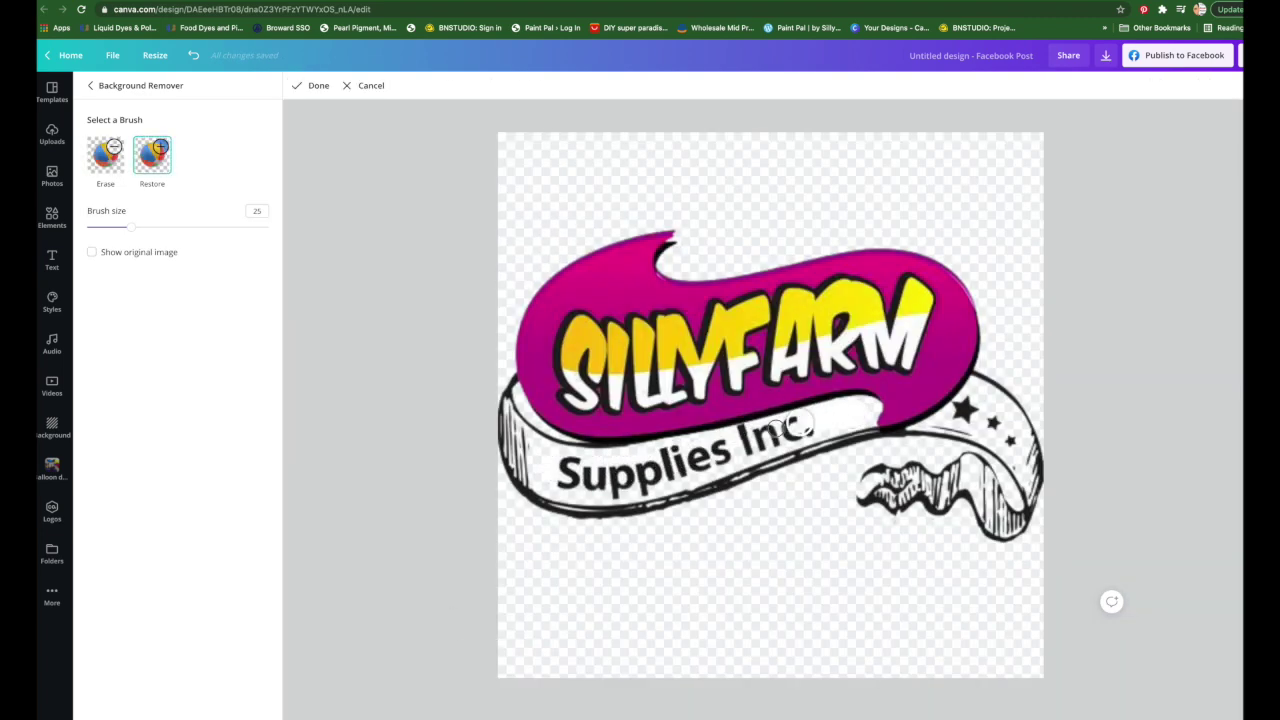
click(312, 86)
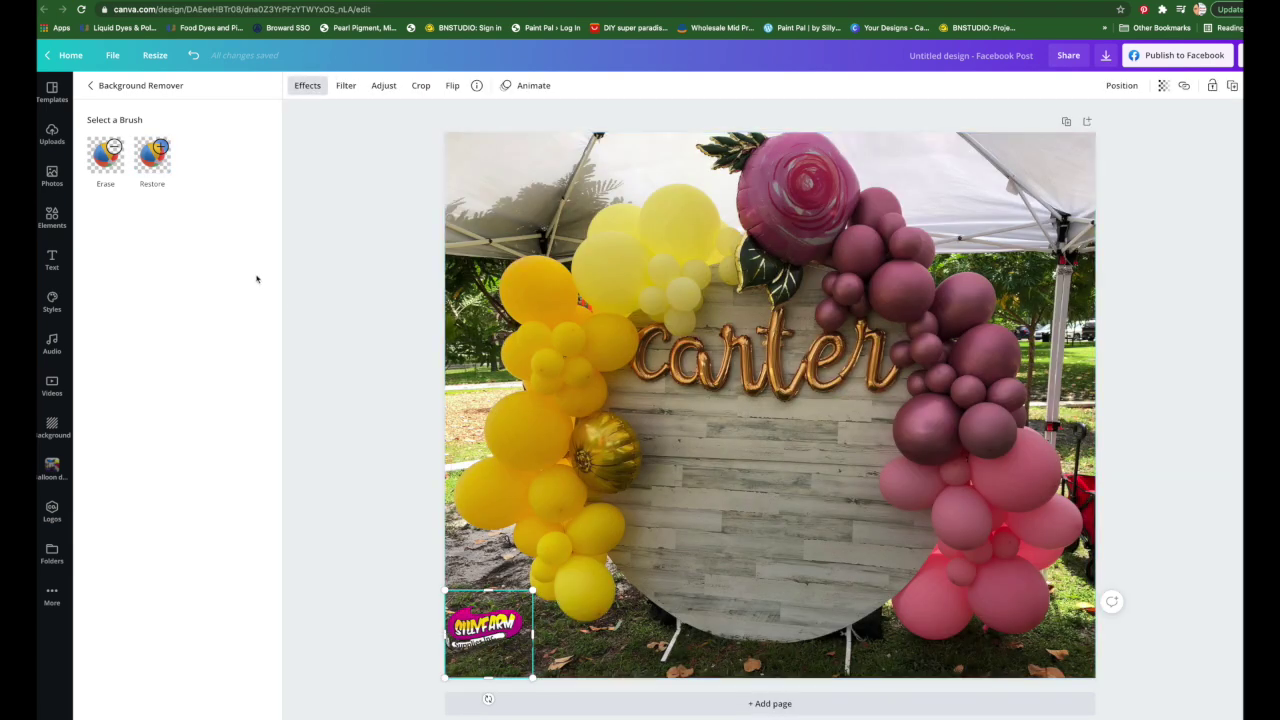
Restore the remaining erased white areas at the banner's left end and ribbon tail with the size 25 Restore brush.
click(152, 178)
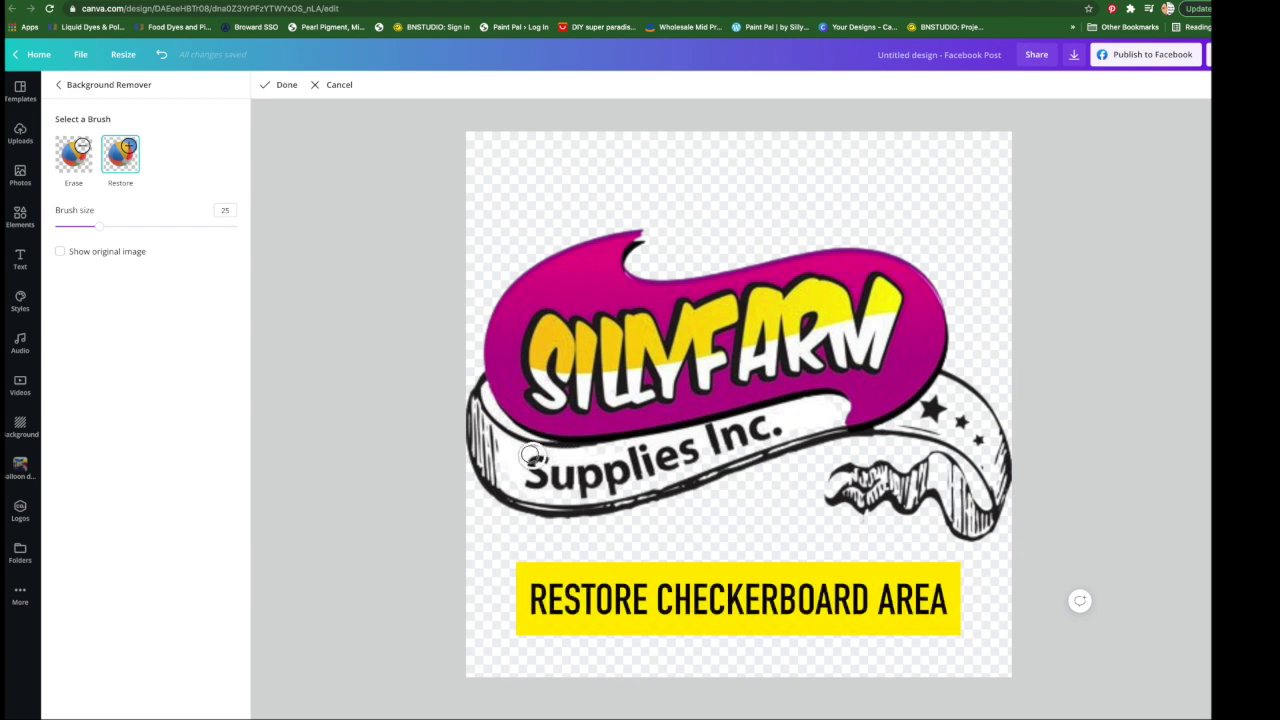
drag(487, 430, 524, 478)
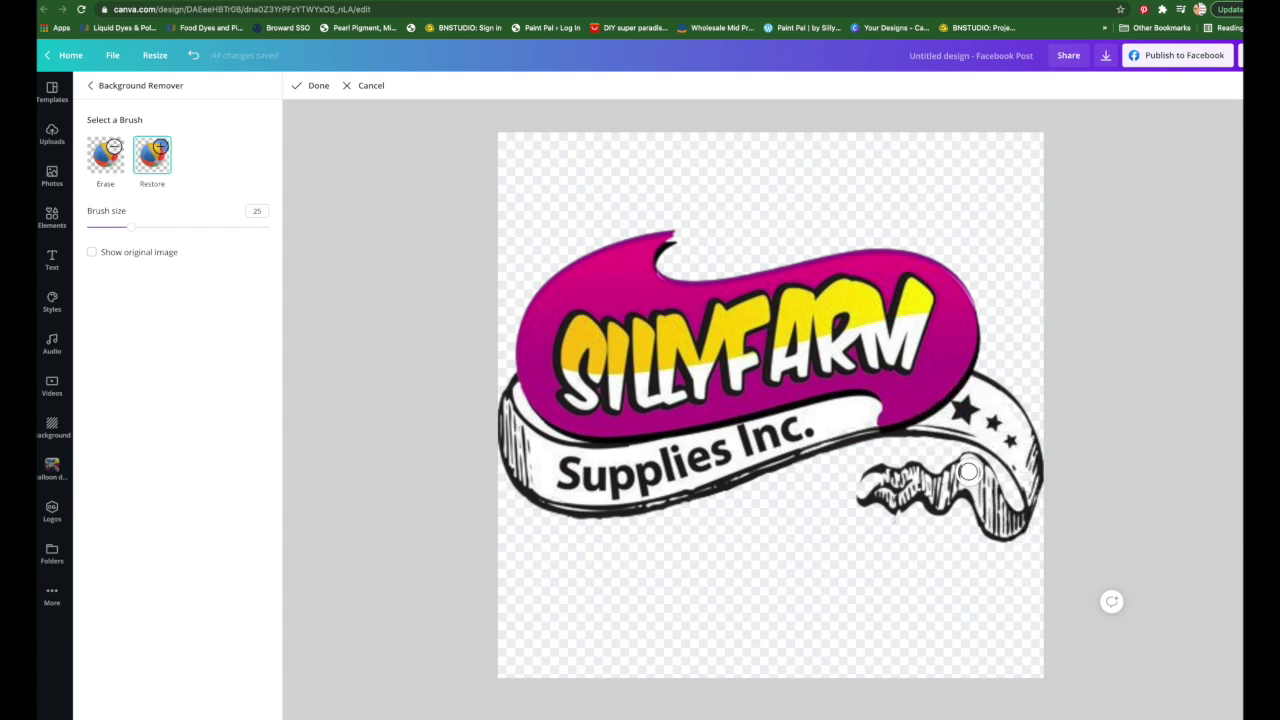
mouse_move(968, 471)
mouse_down()
mouse_move(926, 490)
mouse_move(878, 487)
mouse_up()
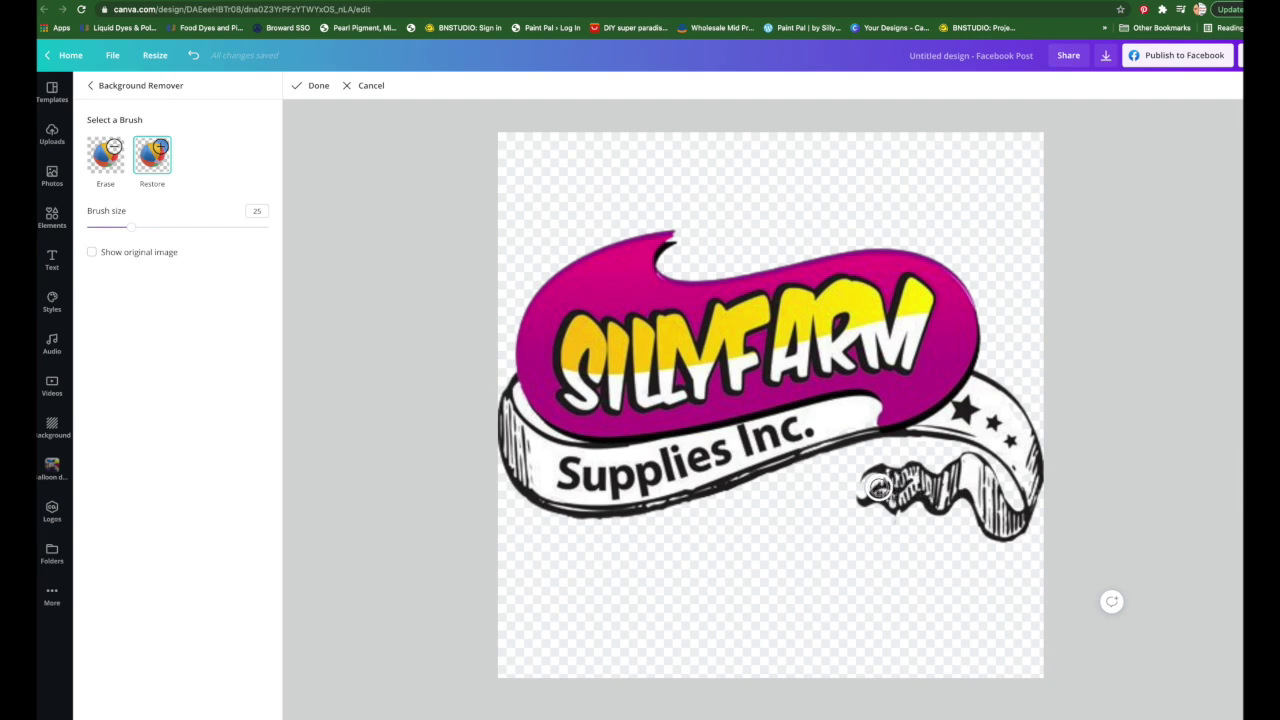
click(312, 86)
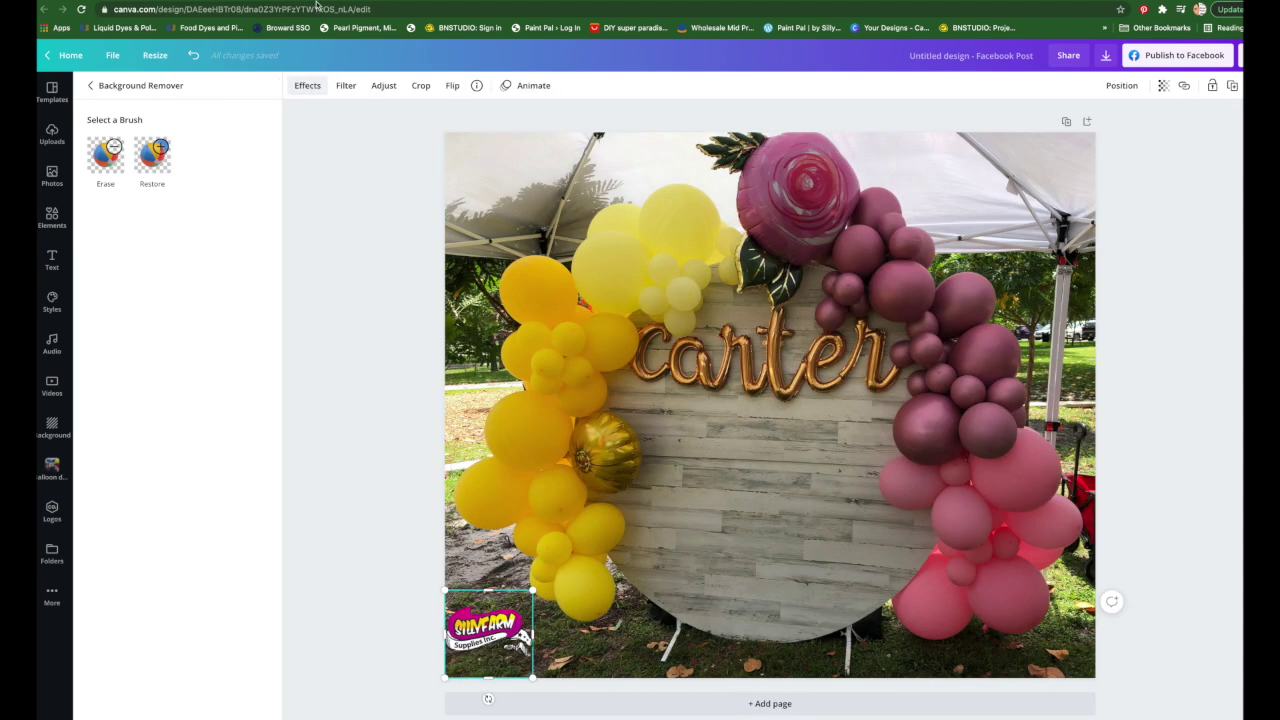
Move the logo to the middle of the round wooden backdrop and enlarge it to about twice its size.
drag(489, 634, 452, 630)
key(super+z)
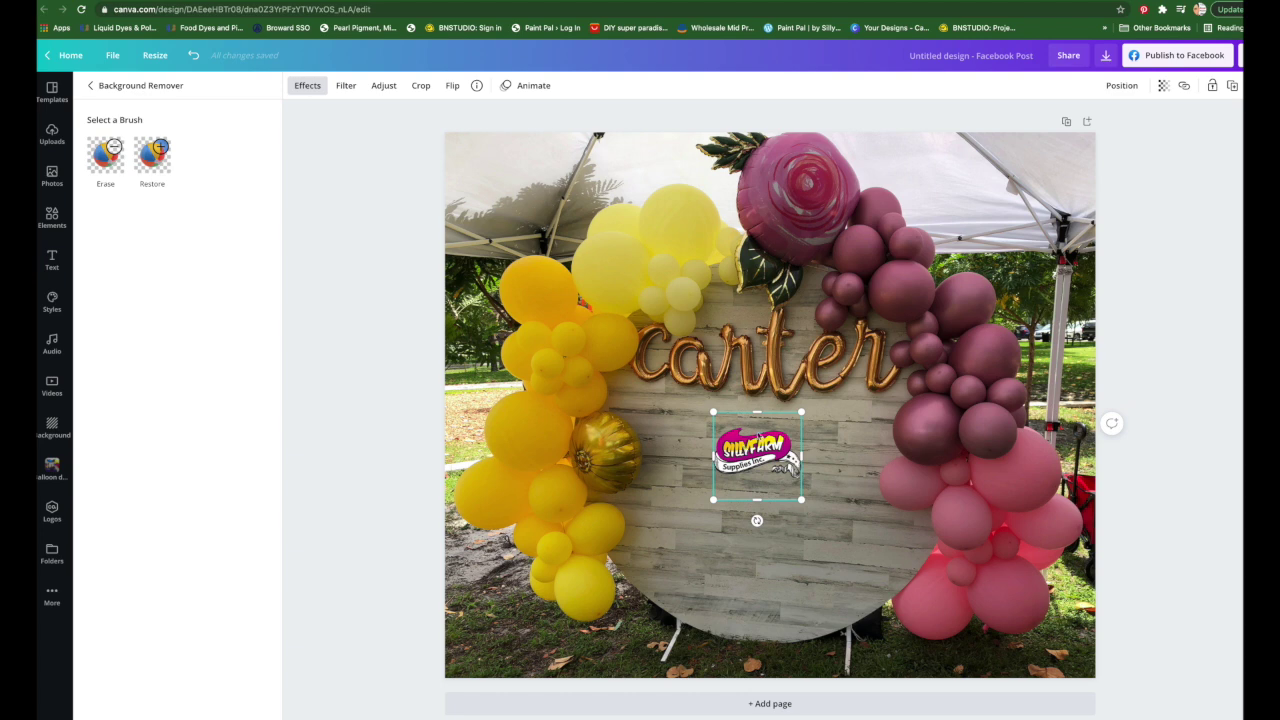
drag(801, 412, 754, 460)
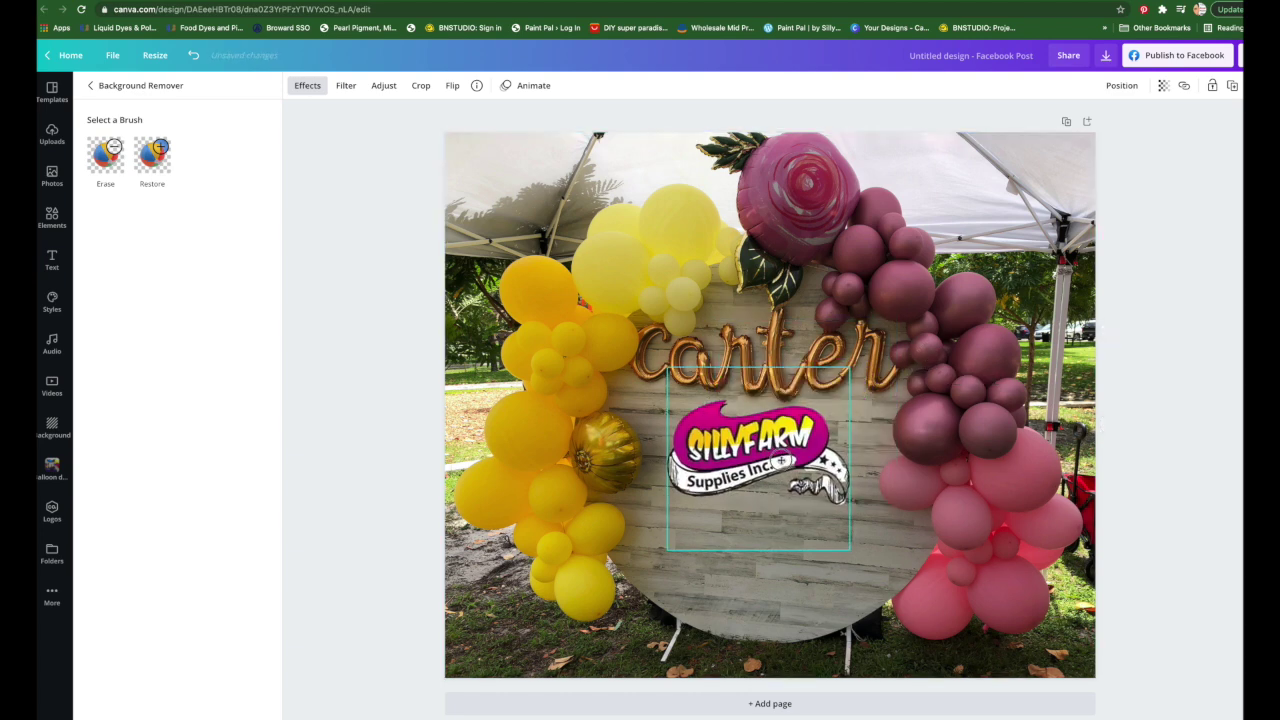
Add a heading reading "copyright" and place it directly below the logo.
click(52, 259)
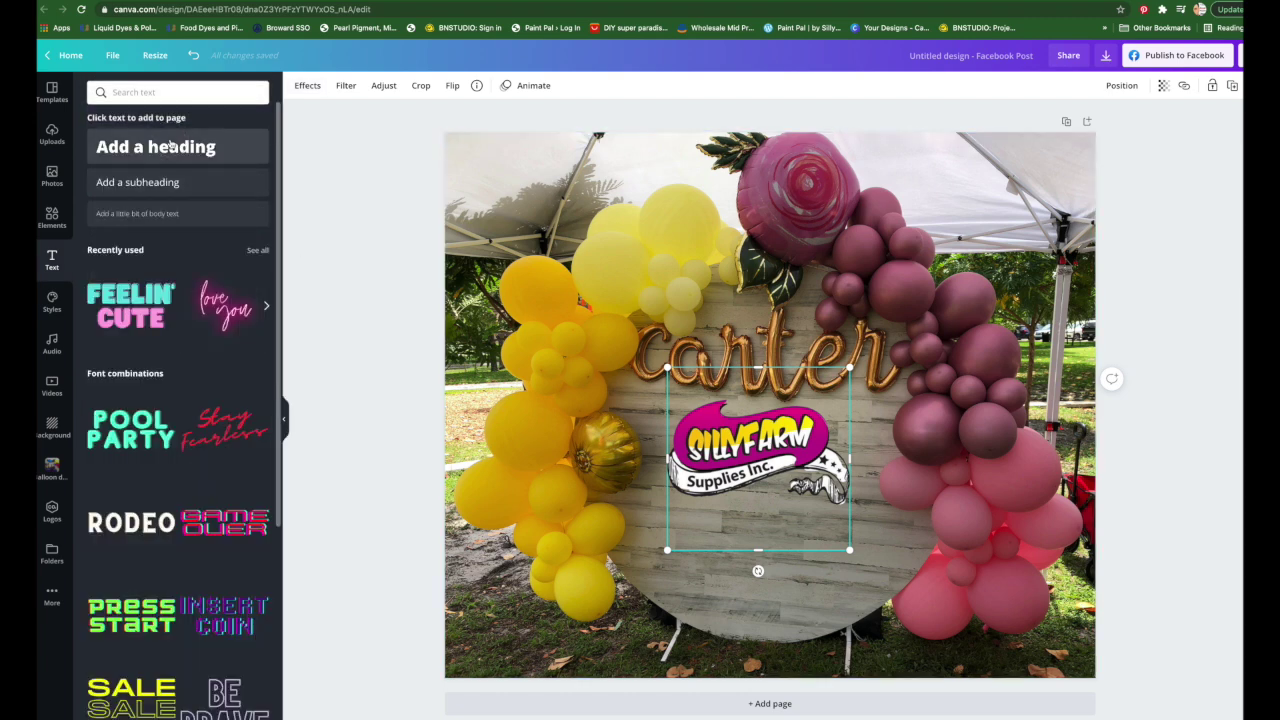
click(171, 146)
text(copyright)
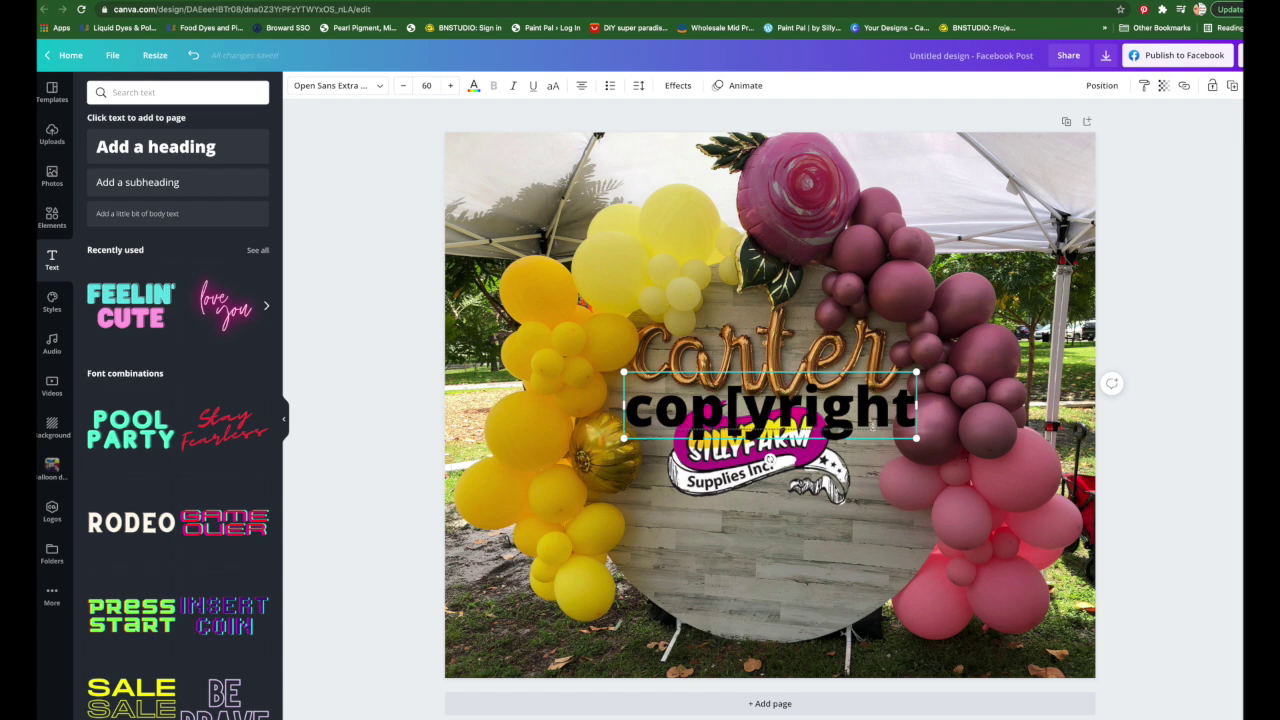
right_click(872, 420)
key(Escape)
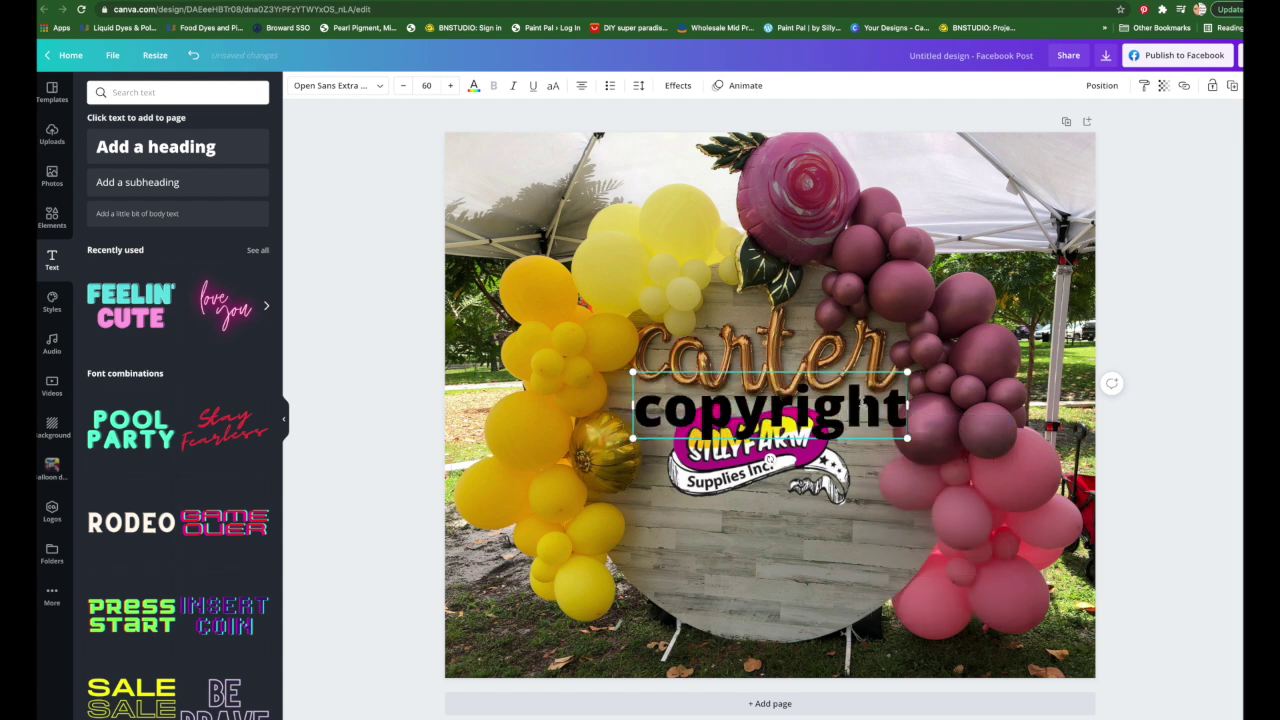
drag(858, 370, 856, 498)
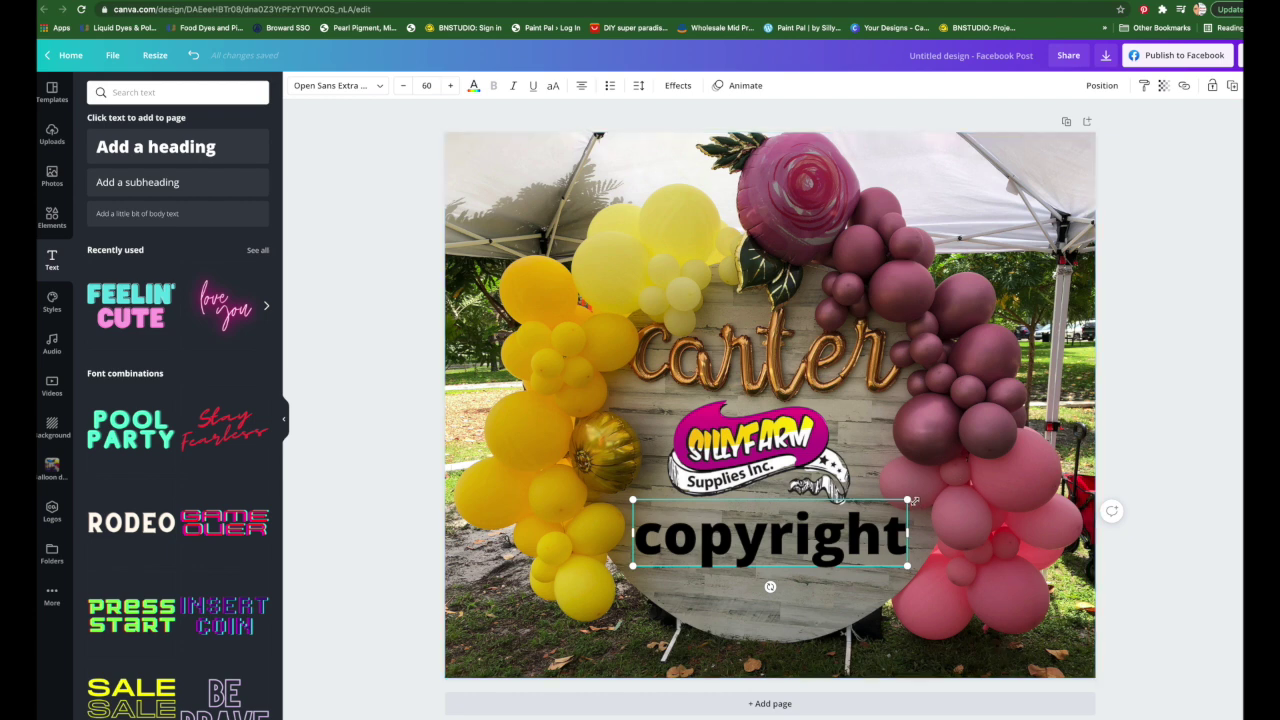
Delete the "copyright" heading below the logo, keeping the balloon photo in place.
key(BackSpace)
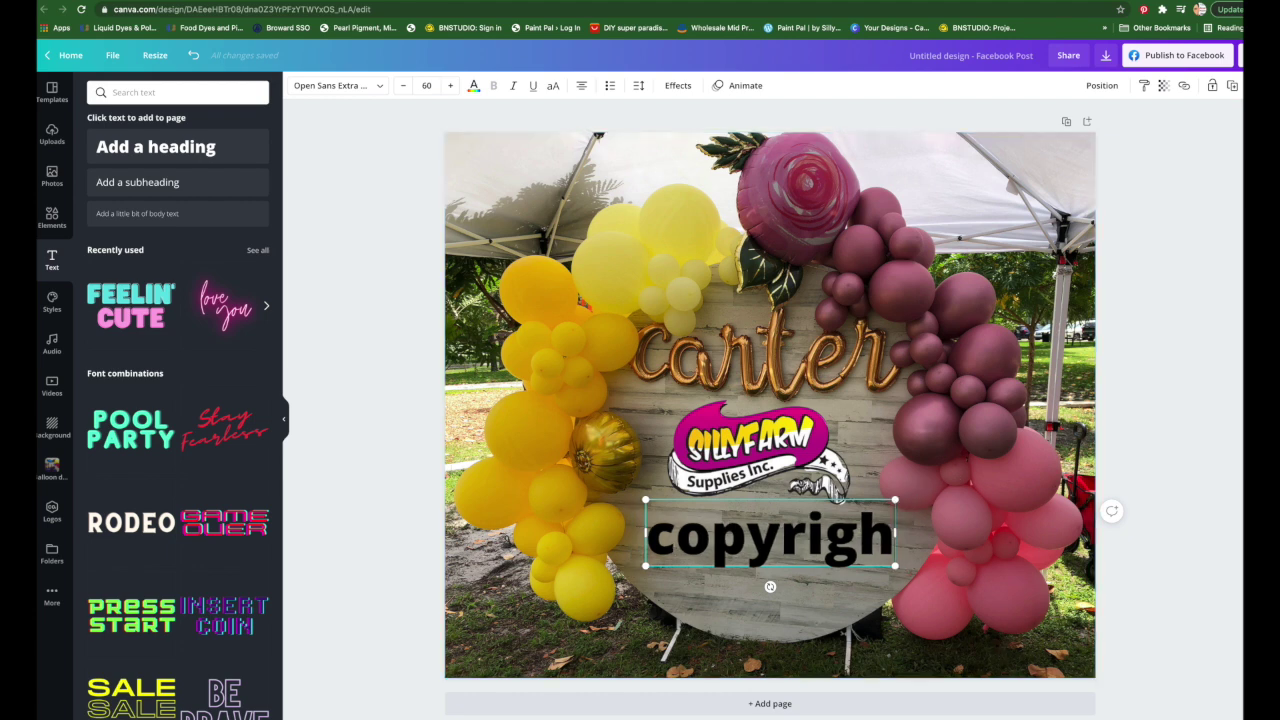
click(754, 573)
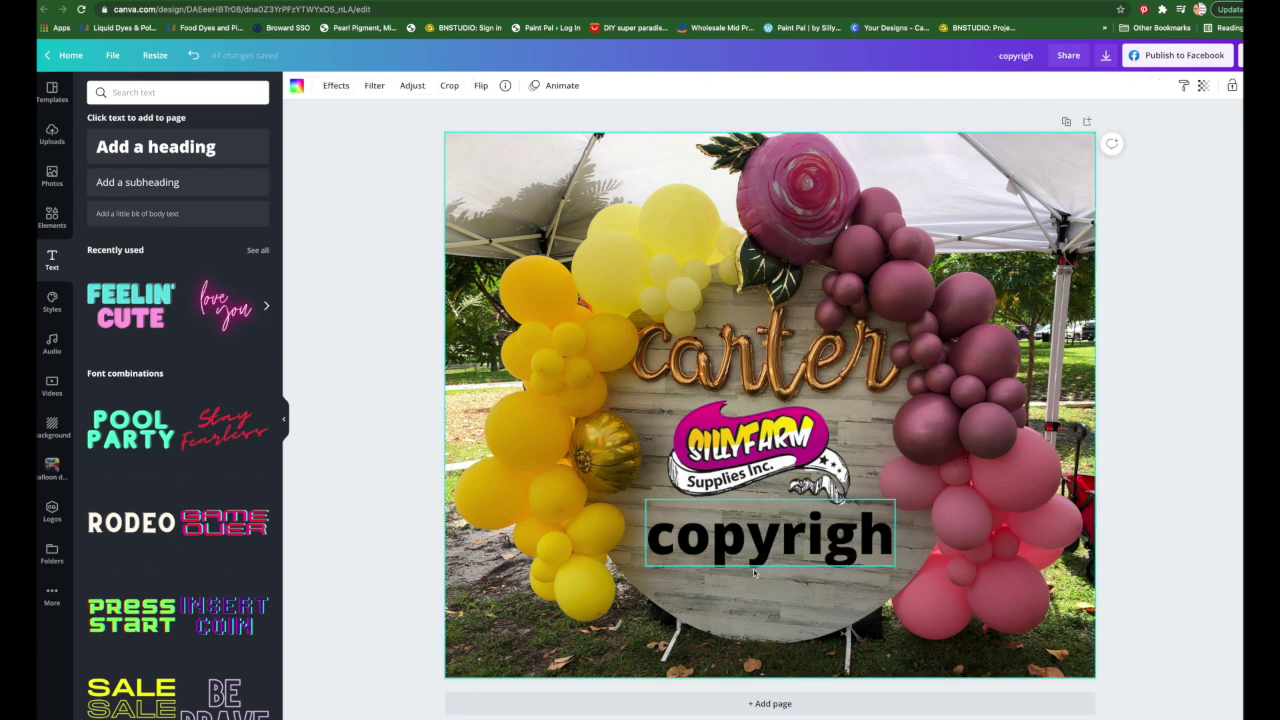
key(Delete)
key(super+z)
click(750, 556)
key(Delete)
Shrink the logo to about half its size in the photo's lower-left corner and also try it larger over the "carter" balloon lettering.
drag(745, 438, 532, 601)
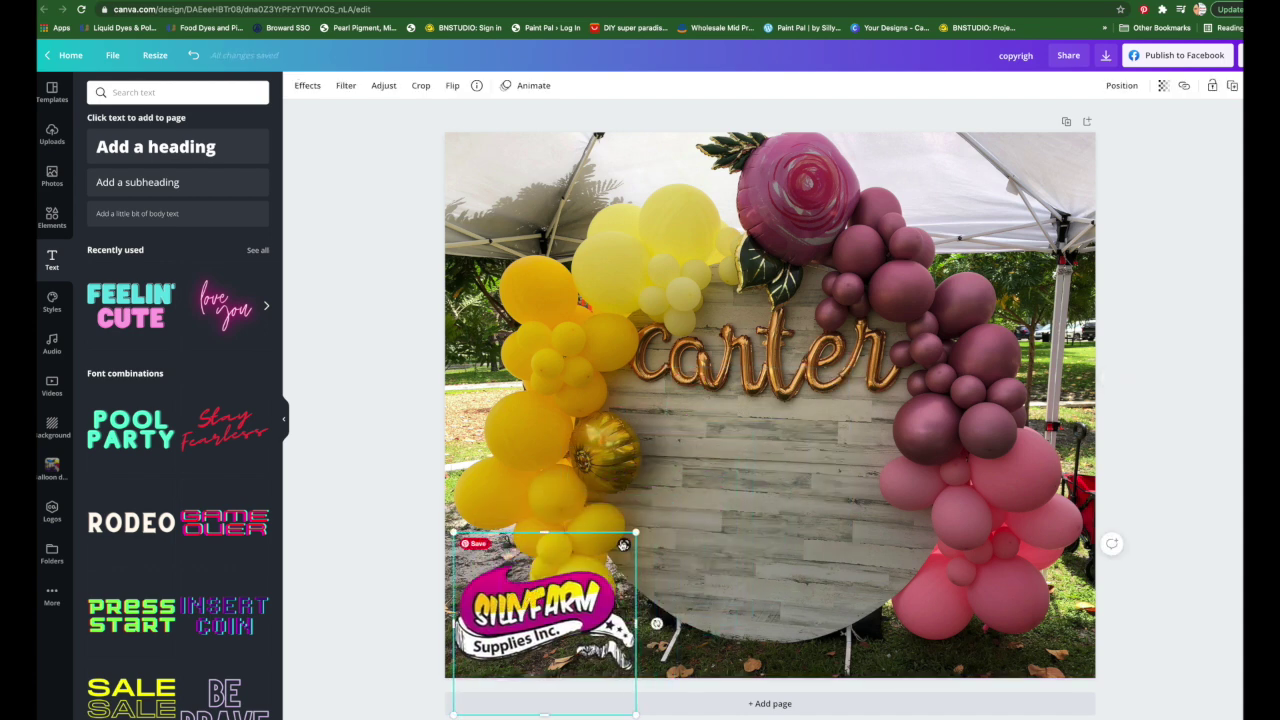
drag(636, 532, 546, 624)
drag(500, 670, 916, 242)
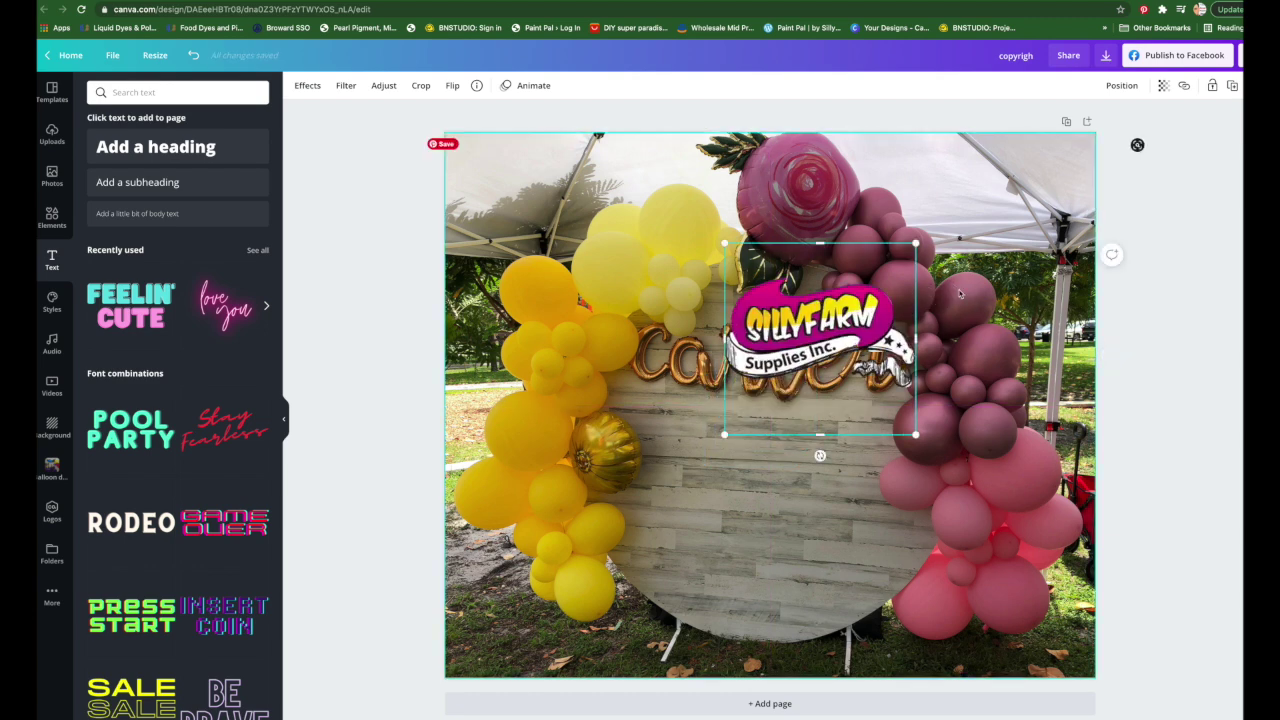
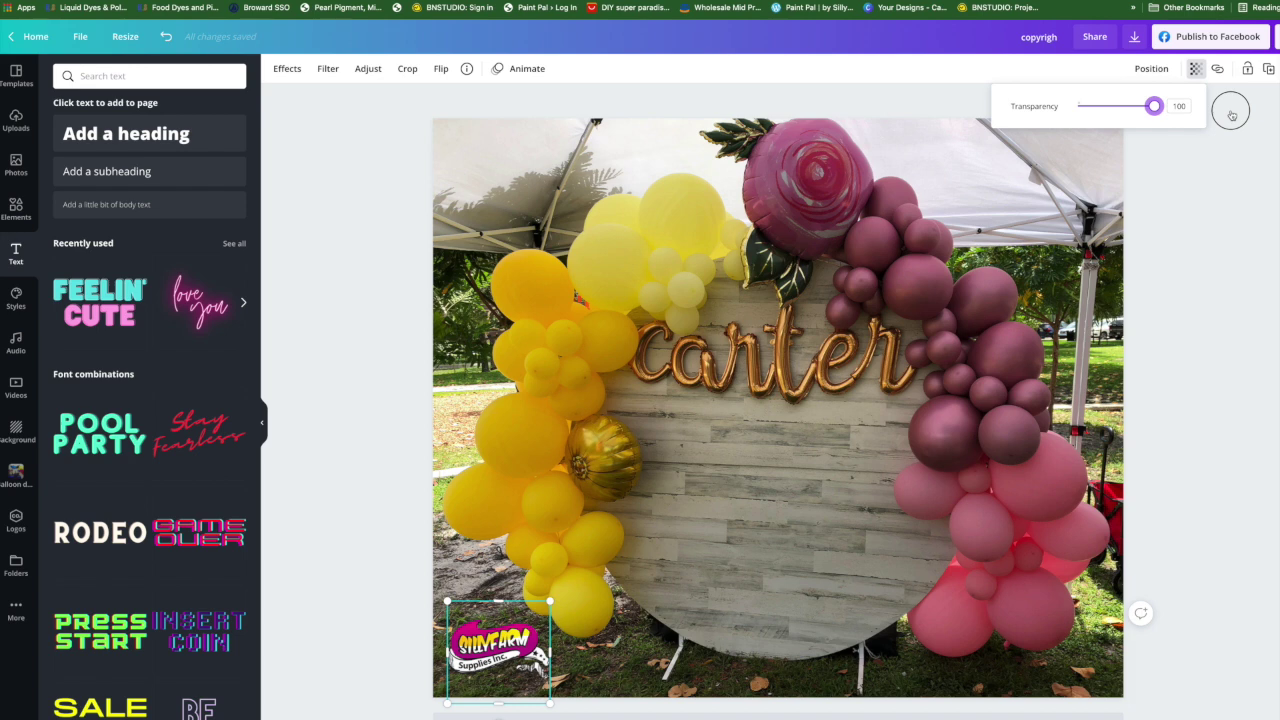
Set the transparency of the small logo in the photo's lower-left corner to 83 and deselect it.
mouse_move(1154, 106)
mouse_down()
mouse_move(1089, 106)
mouse_move(1141, 110)
mouse_up()
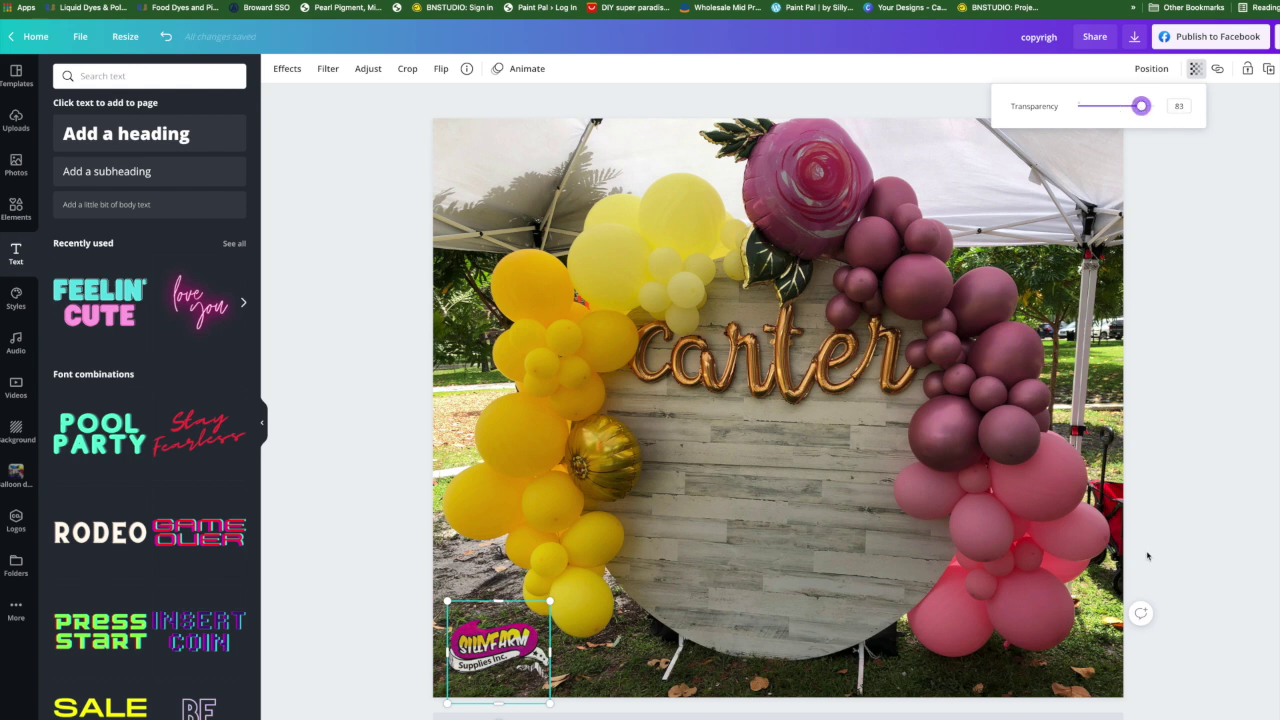
click(1175, 483)
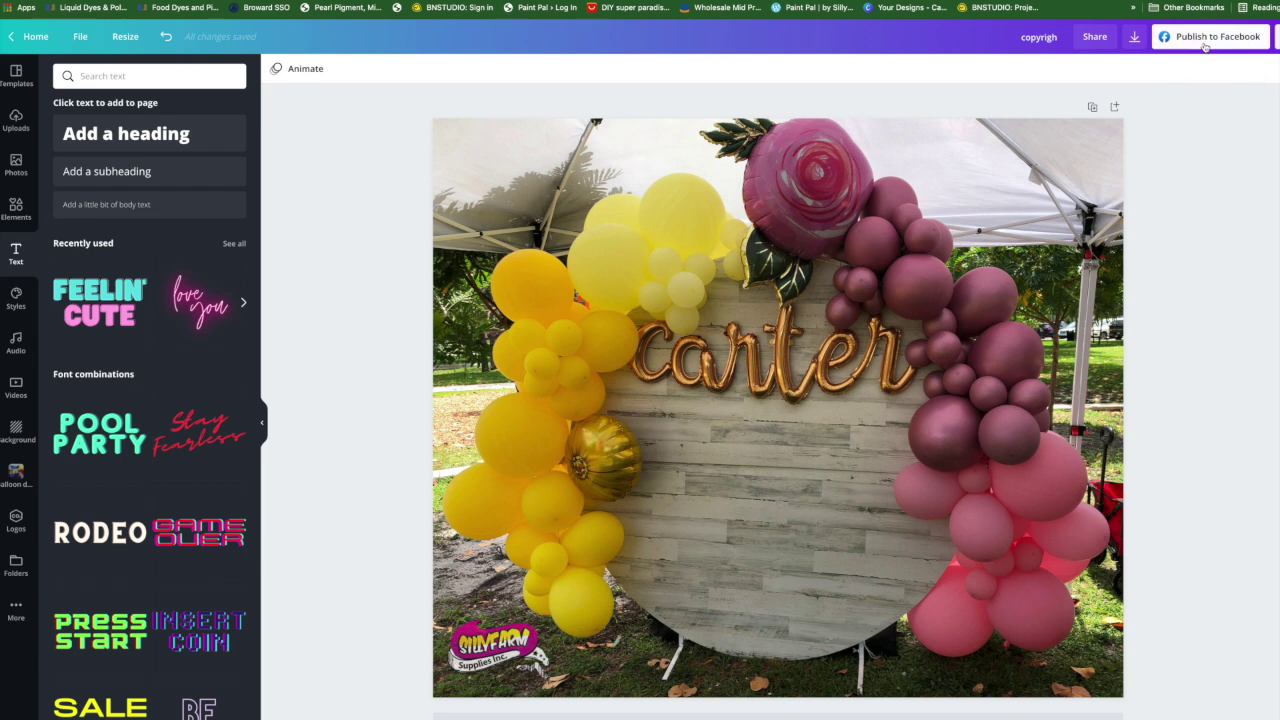
Look through the file types offered for download and download the design as a PNG.
click(1135, 40)
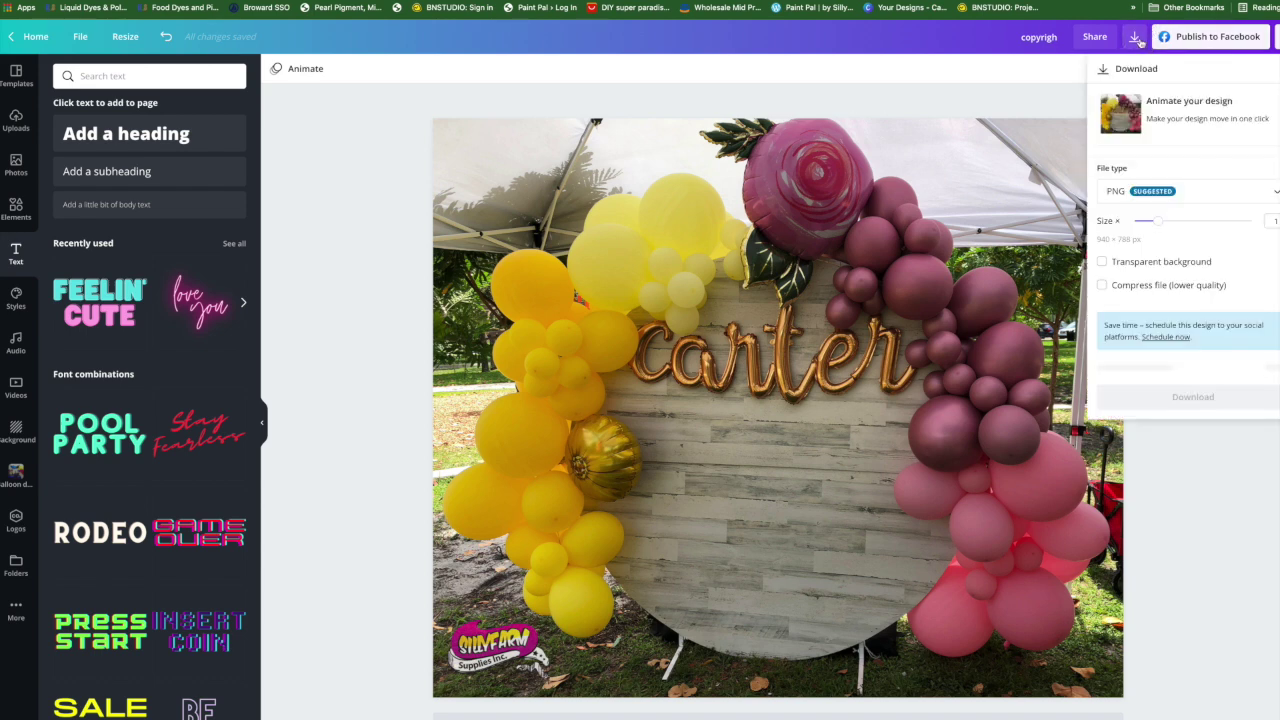
click(1176, 197)
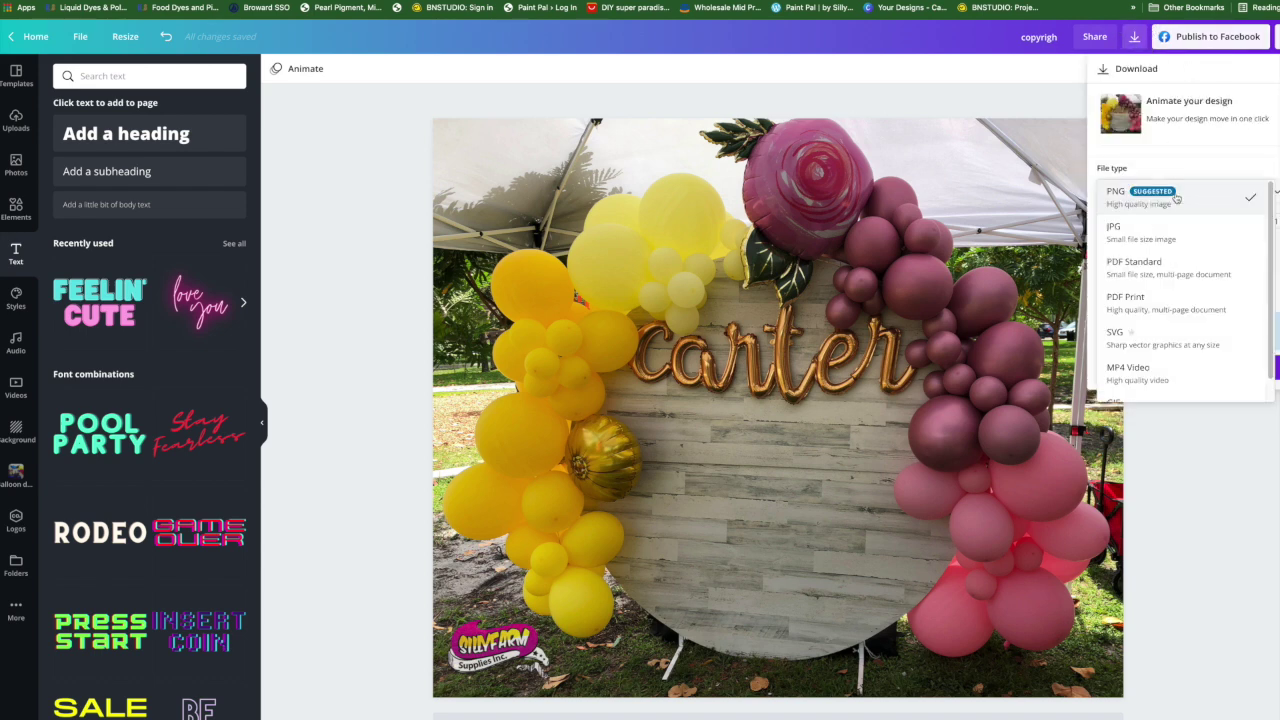
scroll(1150, 370, down, 1)
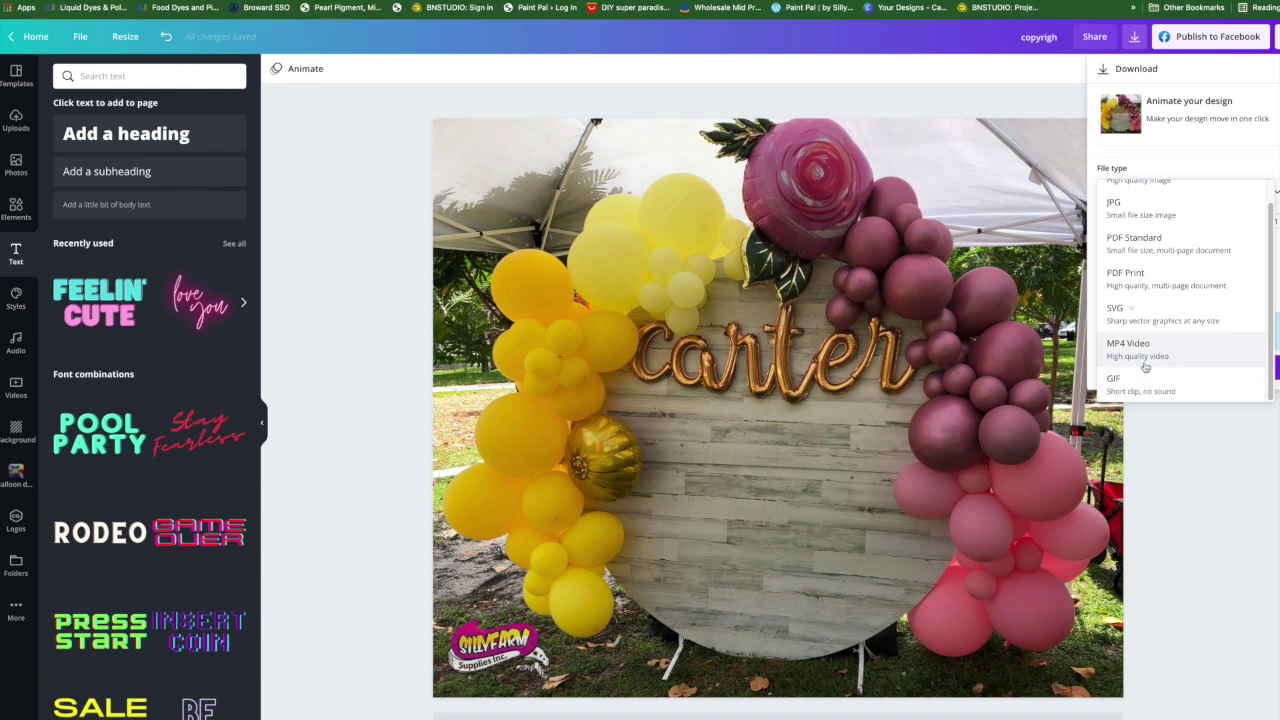
scroll(1146, 375, up, 1)
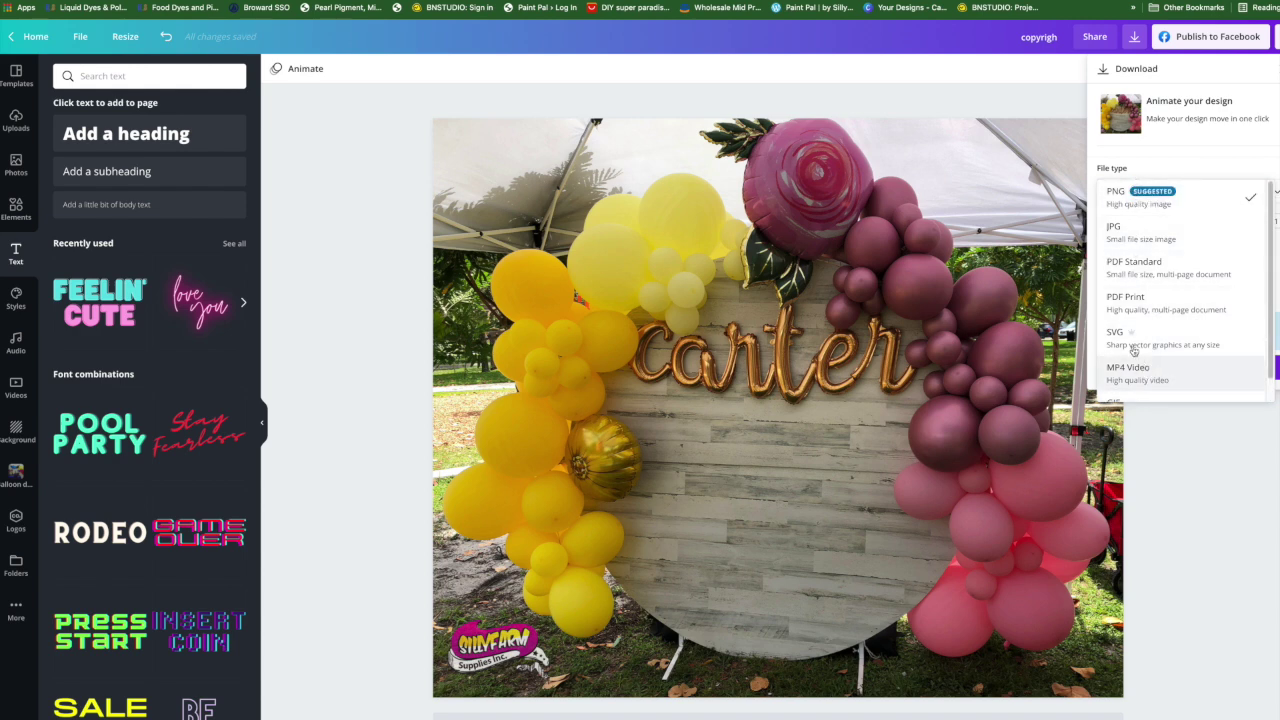
scroll(1166, 365, down, 1)
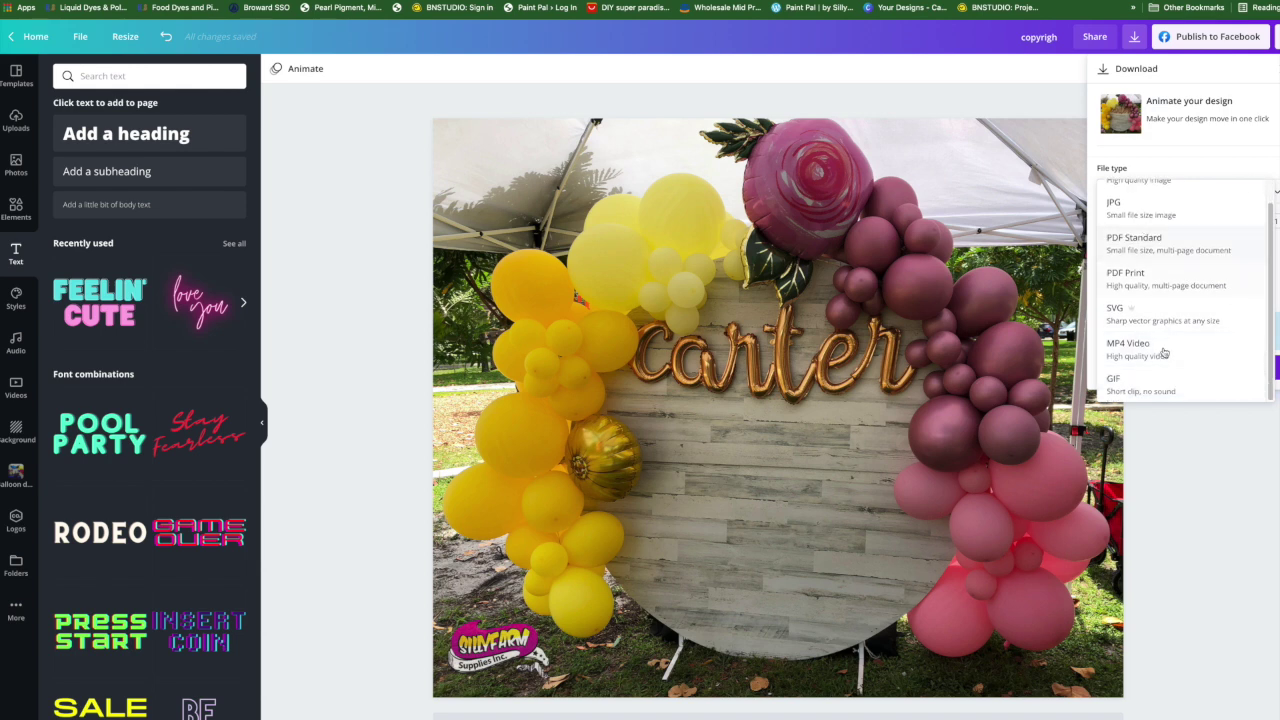
scroll(1166, 320, up, 1)
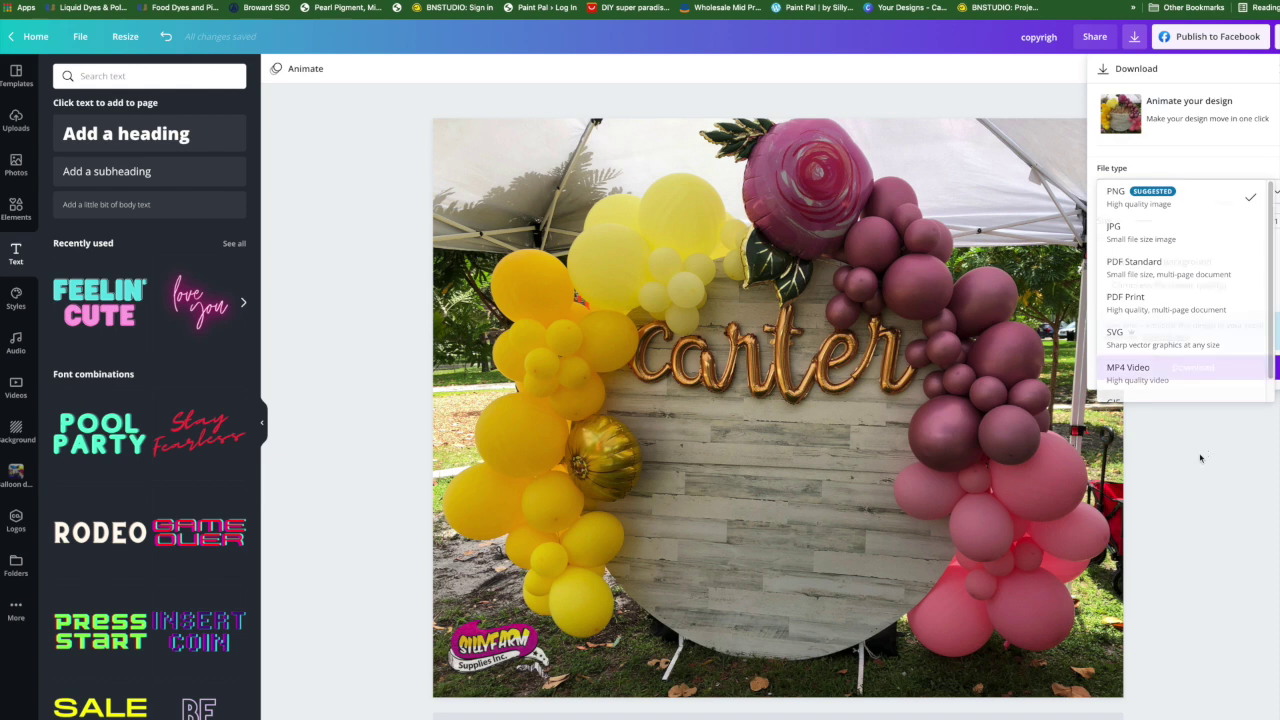
click(1200, 458)
click(1230, 360)
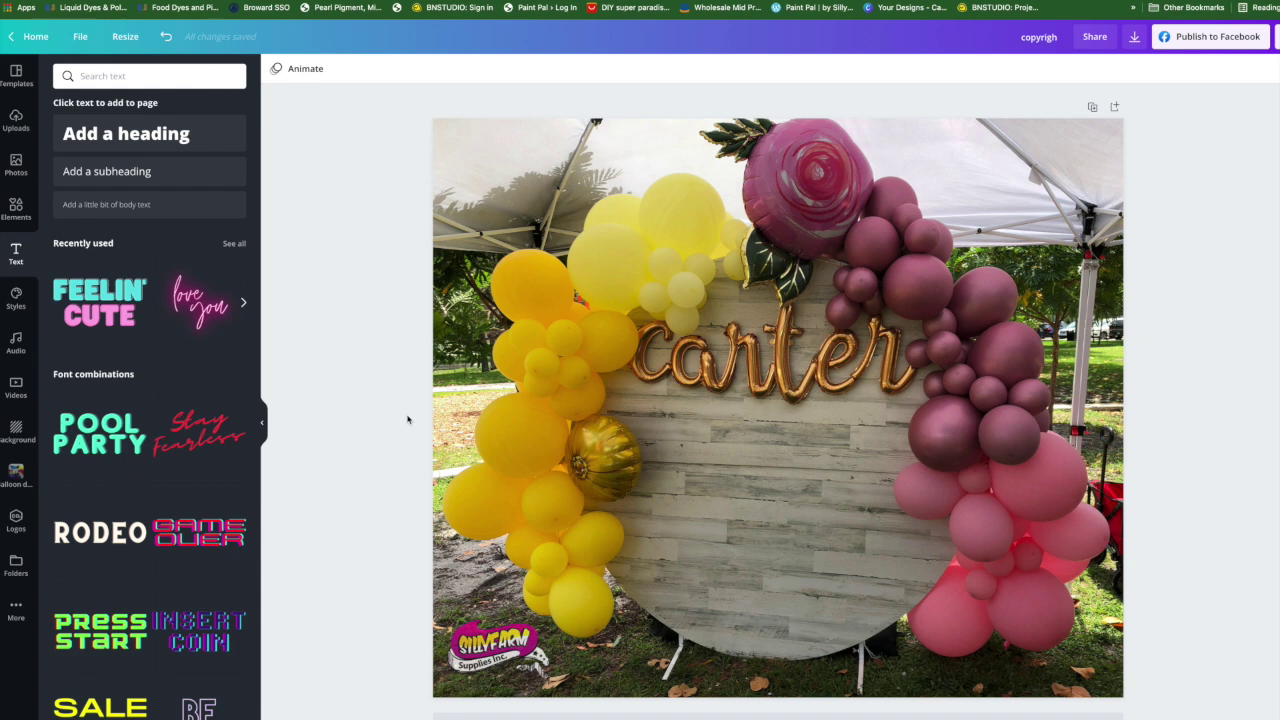
Select the logo in the photo's lower-left corner.
click(492, 648)
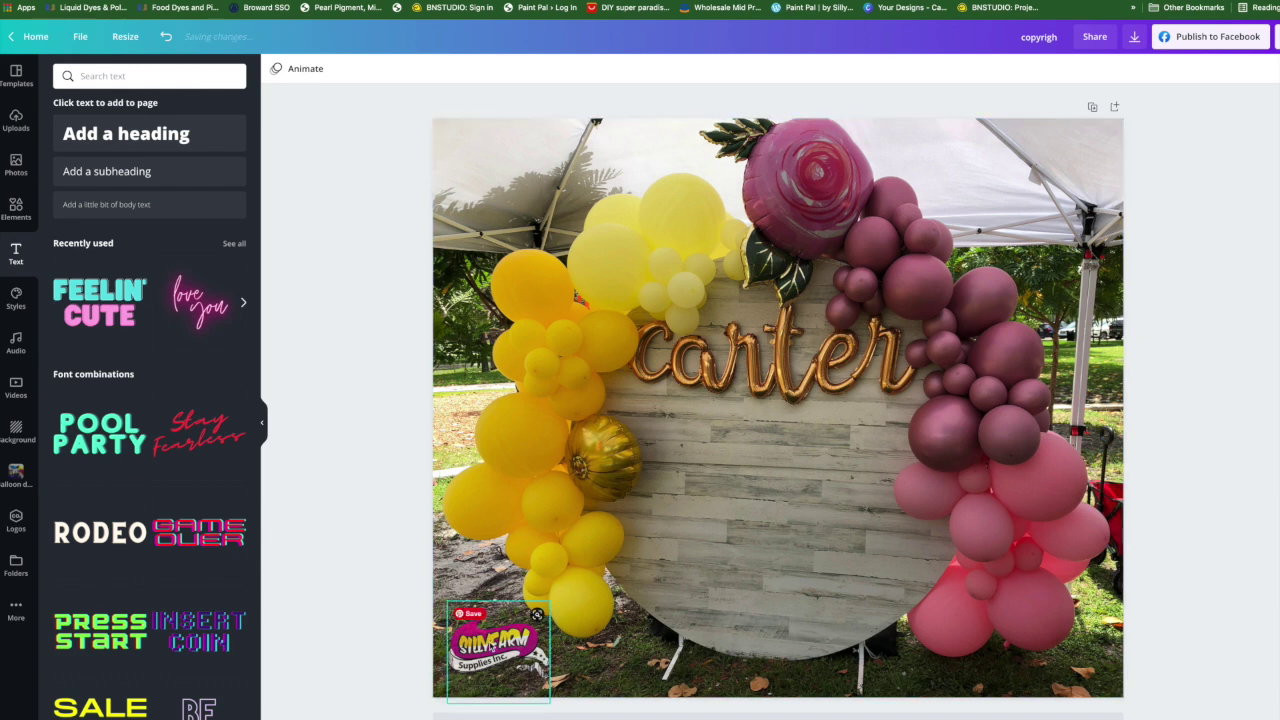